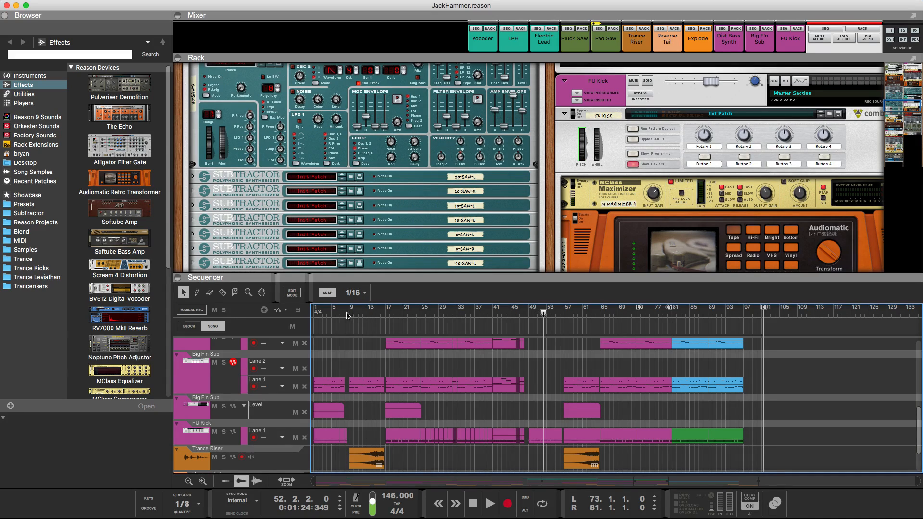
# Step: Play the song from bar 49 and look over the rack devices while it plays
pyautogui.click(529, 315)
pyautogui.press('space')
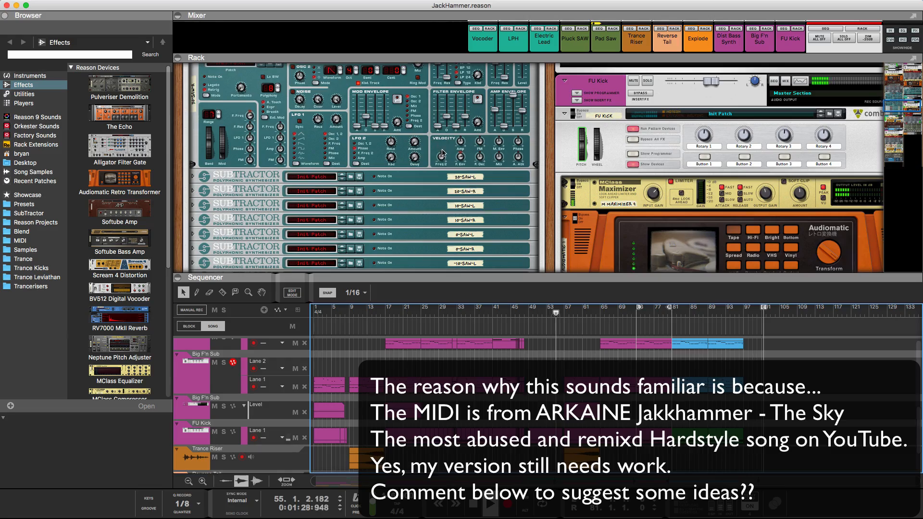
pyautogui.scroll(-10, 469, 207)
pyautogui.scroll(-5, 450, 160)
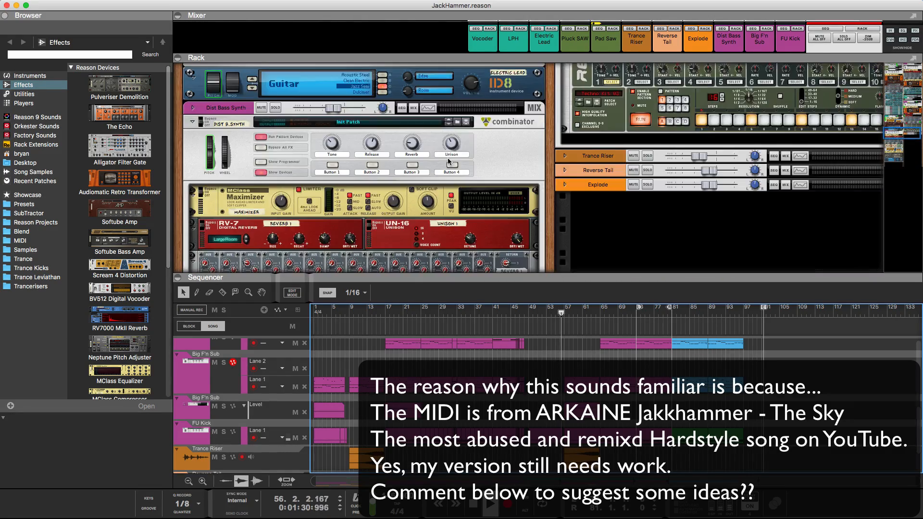
pyautogui.scroll(2, 457, 161)
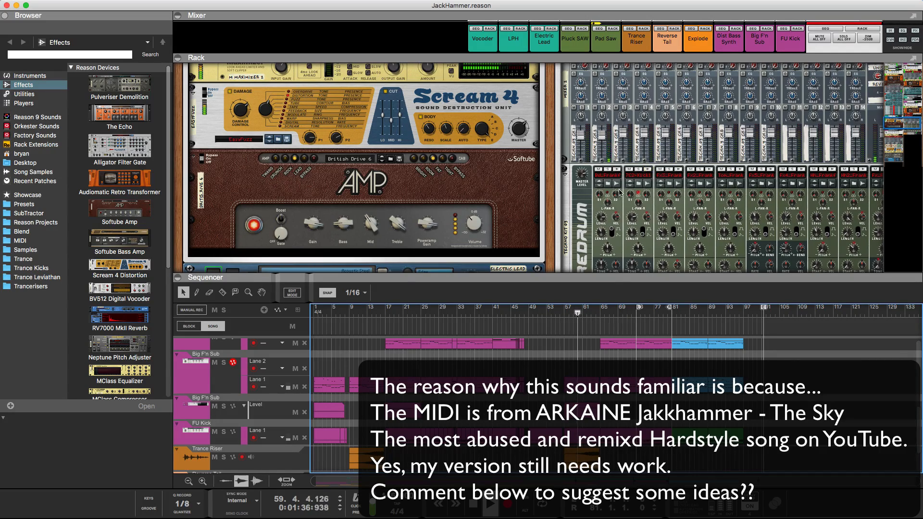
pyautogui.scroll(-3, 613, 207)
pyautogui.scroll(5, 613, 207)
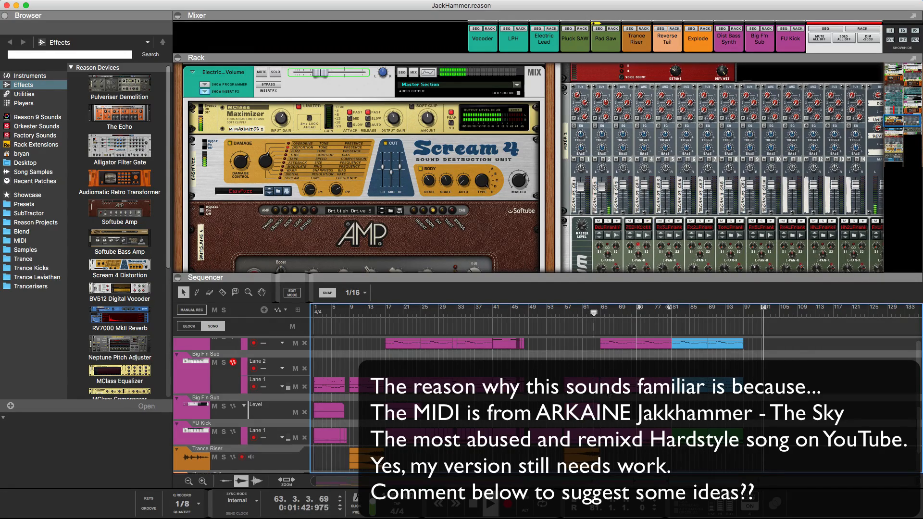
pyautogui.scroll(-2, 608, 394)
pyautogui.scroll(3, 609, 394)
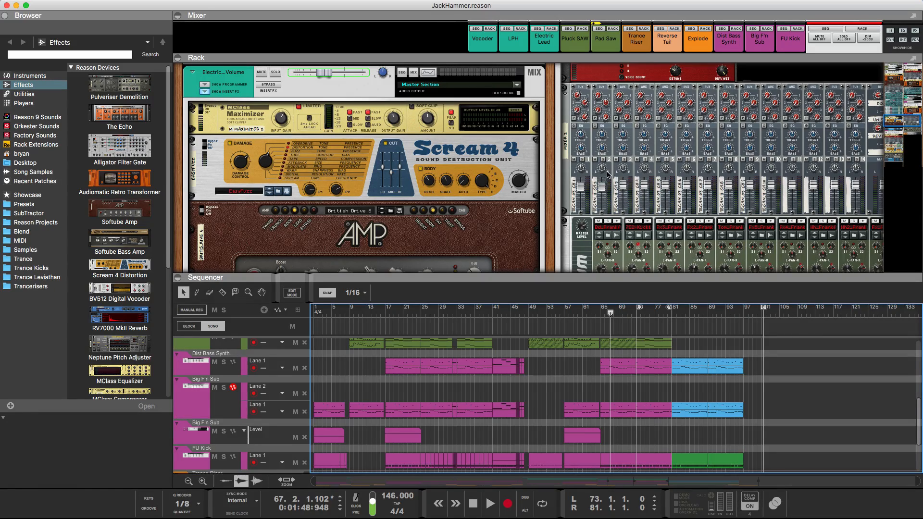
# Step: Adjust the height of the rack area and look through its mixers, effects and Subtractor synths
pyautogui.scroll(-4, 610, 192)
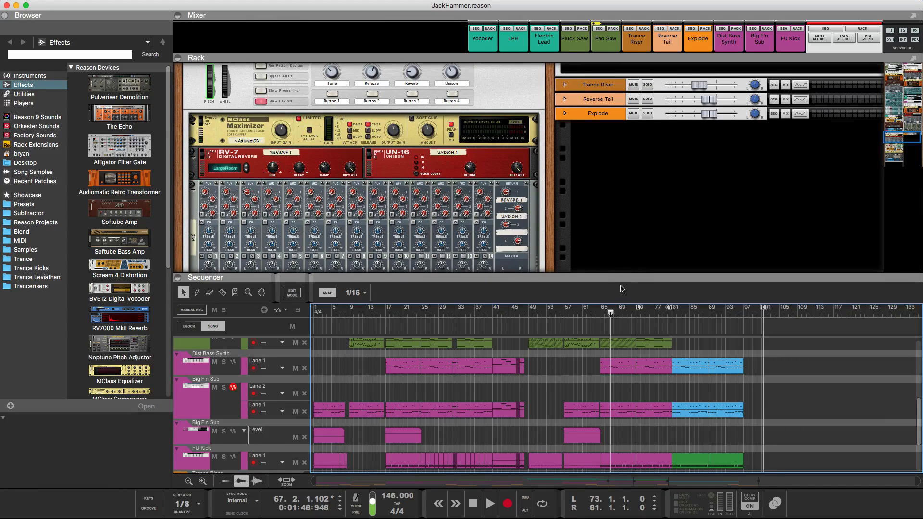
pyautogui.moveTo(623, 280); pyautogui.dragTo(628, 317)
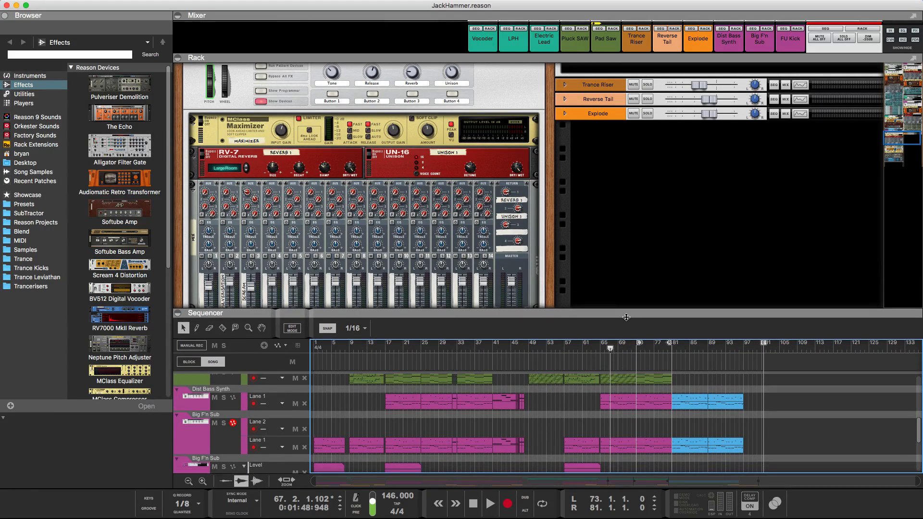
pyautogui.scroll(-3, 608, 228)
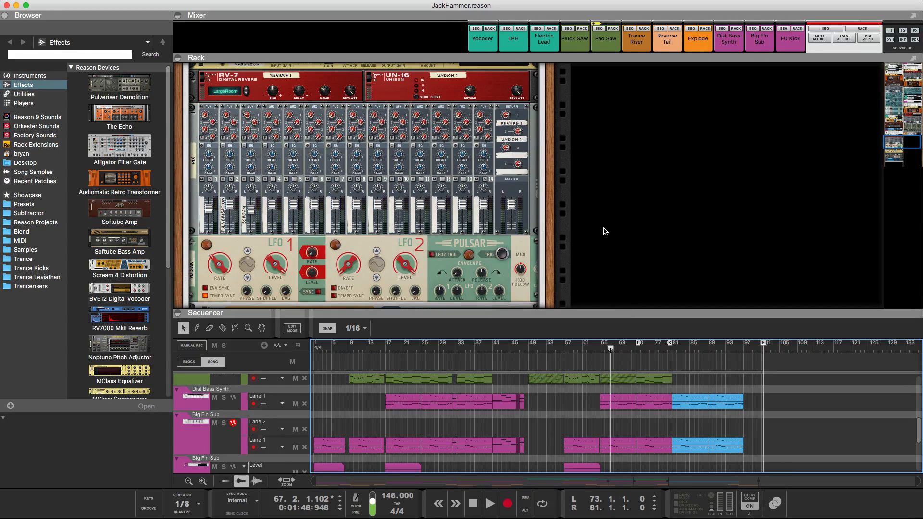
pyautogui.moveTo(596, 310); pyautogui.dragTo(620, 260)
pyautogui.scroll(10, 620, 108)
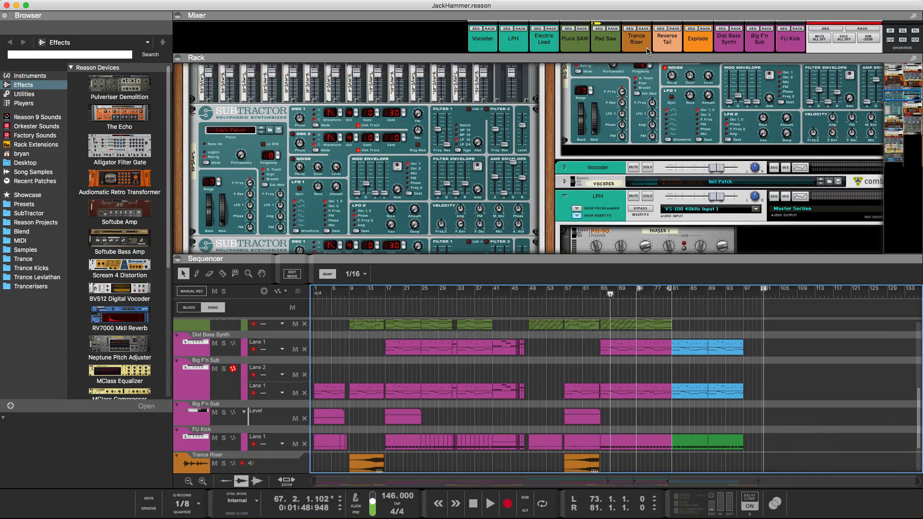
pyautogui.scroll(-3, 626, 151)
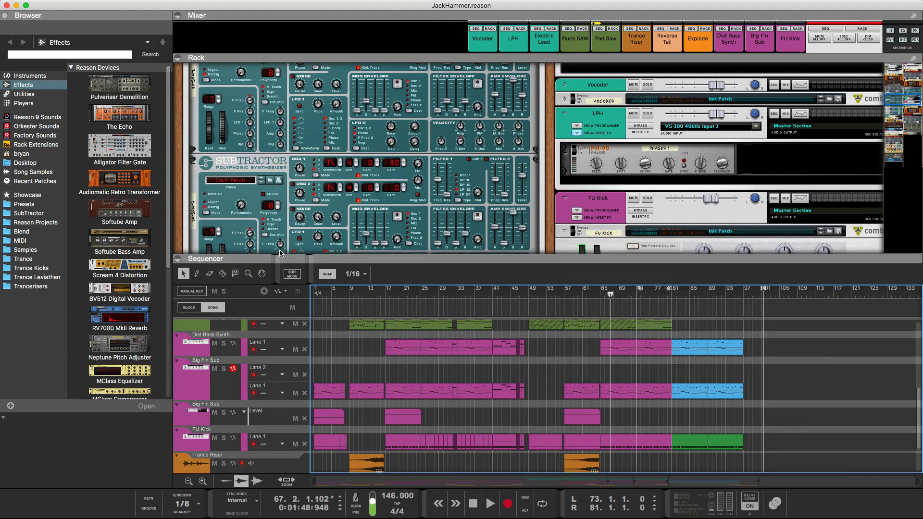
# Step: Show only the sequencer and examine the arrangement's tracks and clips from bar 1
pyautogui.click(179, 259)
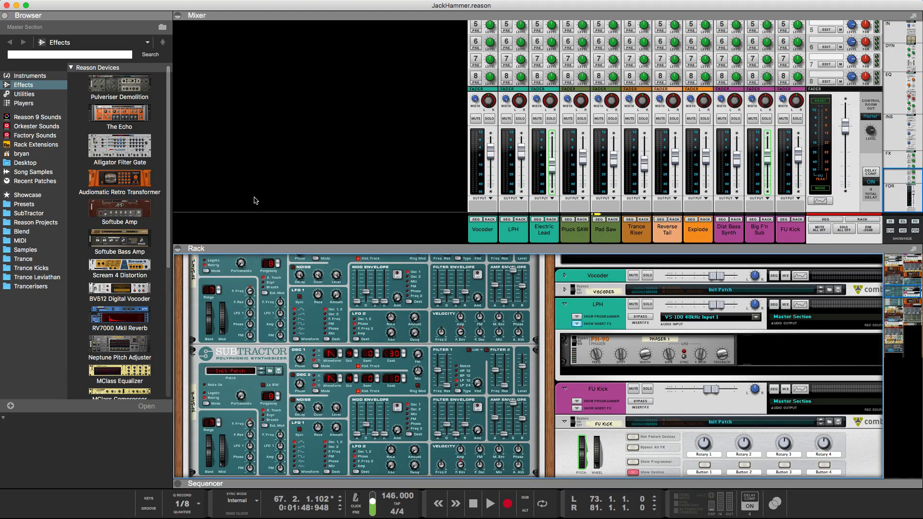
pyautogui.click(255, 483)
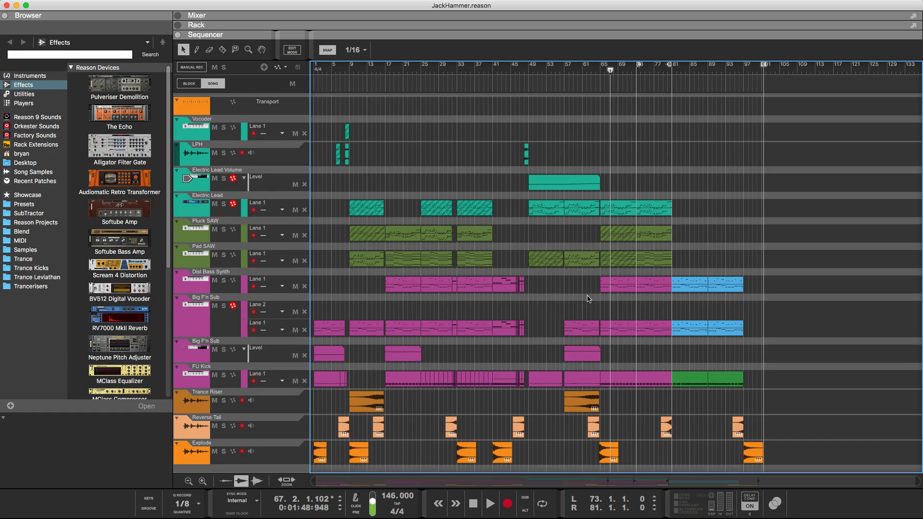
pyautogui.scroll(-3, 588, 296)
pyautogui.scroll(3, 587, 298)
pyautogui.scroll(3, 583, 302)
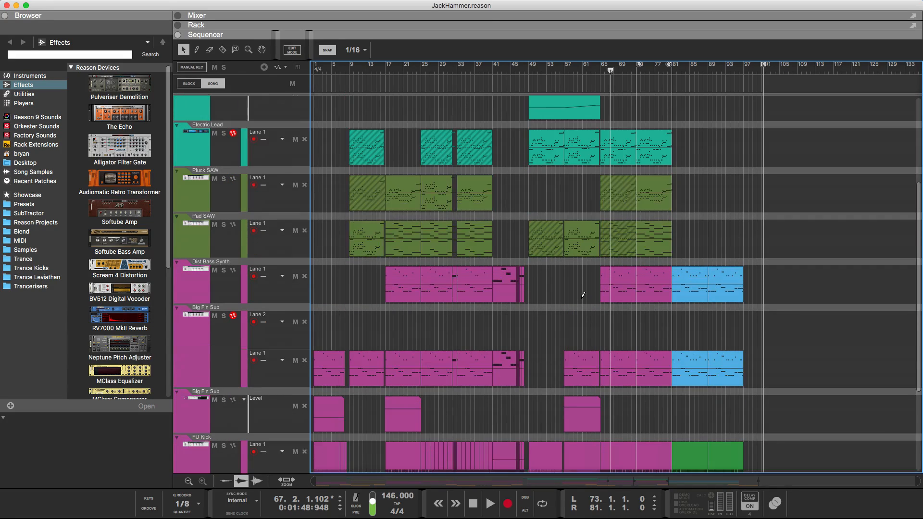
pyautogui.scroll(-3, 582, 302)
pyautogui.scroll(3, 581, 303)
pyautogui.scroll(-2, 580, 303)
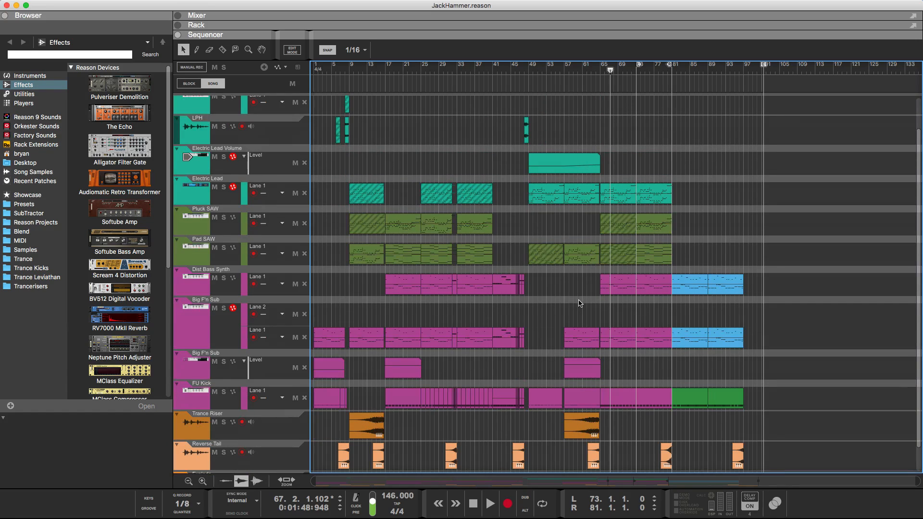
pyautogui.scroll(5, 579, 303)
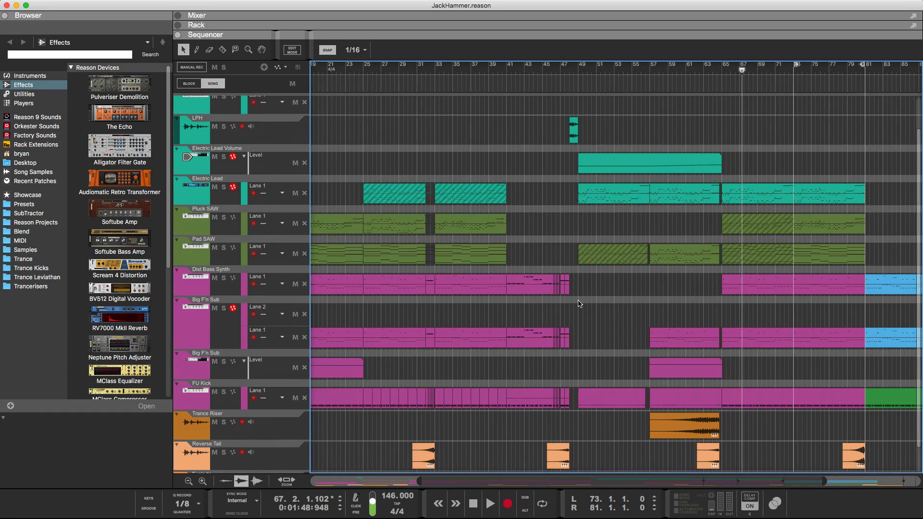
pyautogui.hscroll(-5, 534, 296)
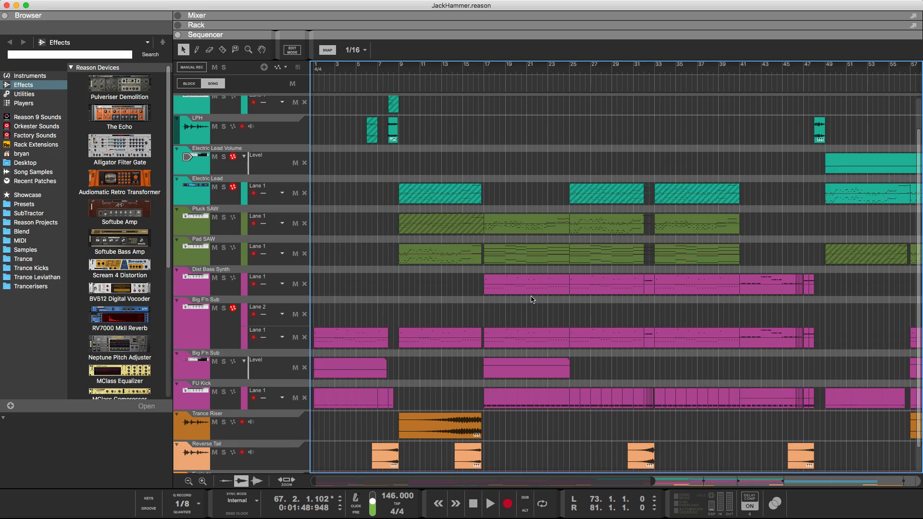
# Step: Open the Electric Lead clip that starts at bar 9 for note editing
pyautogui.click(447, 192)
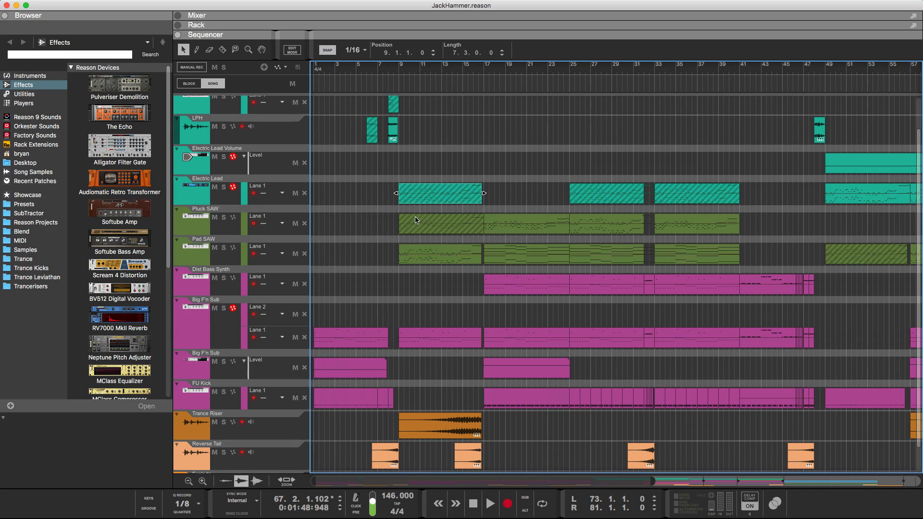
pyautogui.click(418, 227)
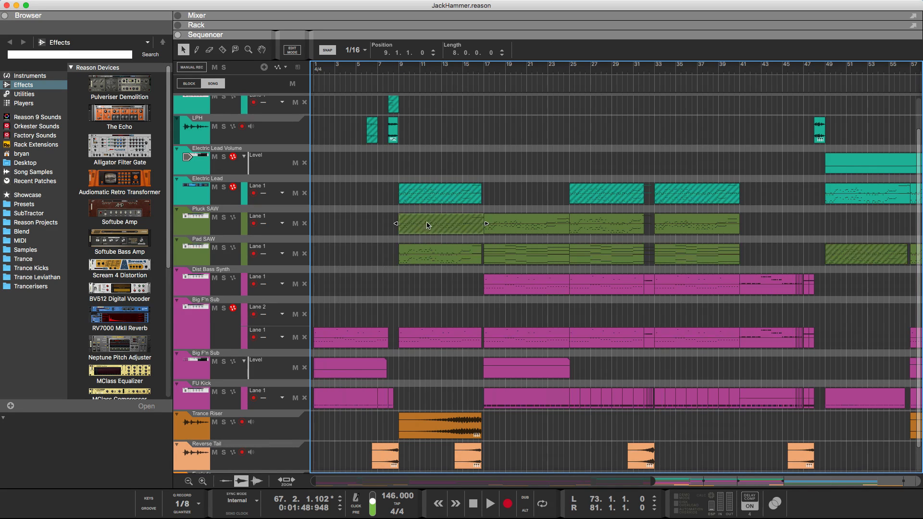
pyautogui.click(439, 196)
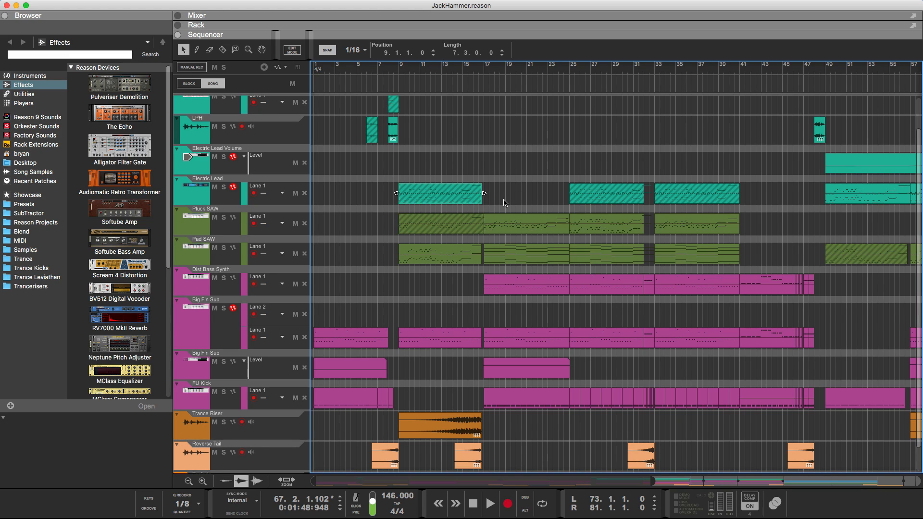
pyautogui.doubleClick(456, 200)
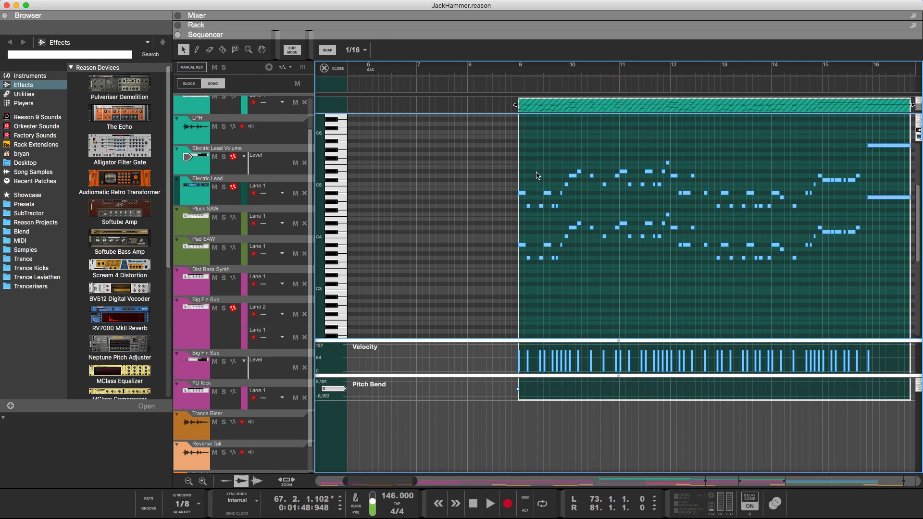
# Step: Try transposing the first two notes of the Electric Lead clip's upper line by +12 semitones, undo it and deselect the notes
pyautogui.moveTo(491, 165); pyautogui.dragTo(528, 202)
pyautogui.moveTo(487, 156); pyautogui.dragTo(532, 206)
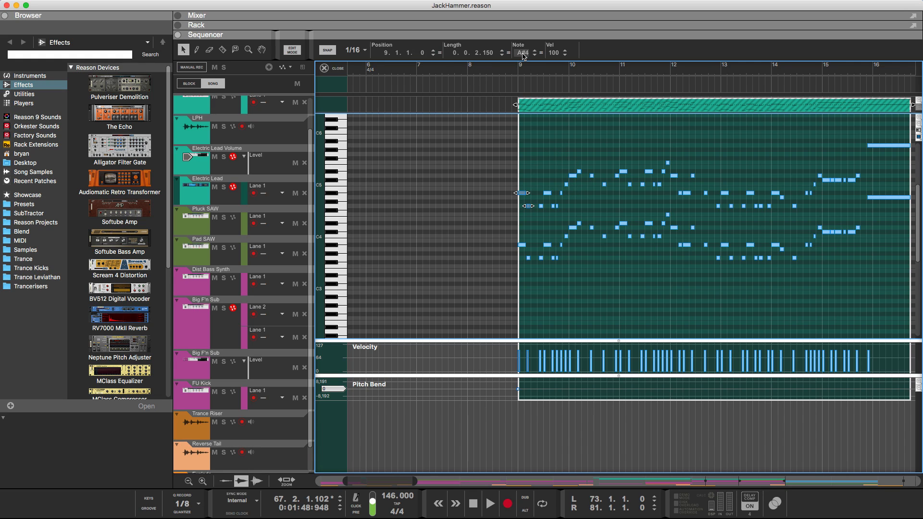
pyautogui.doubleClick(522, 53)
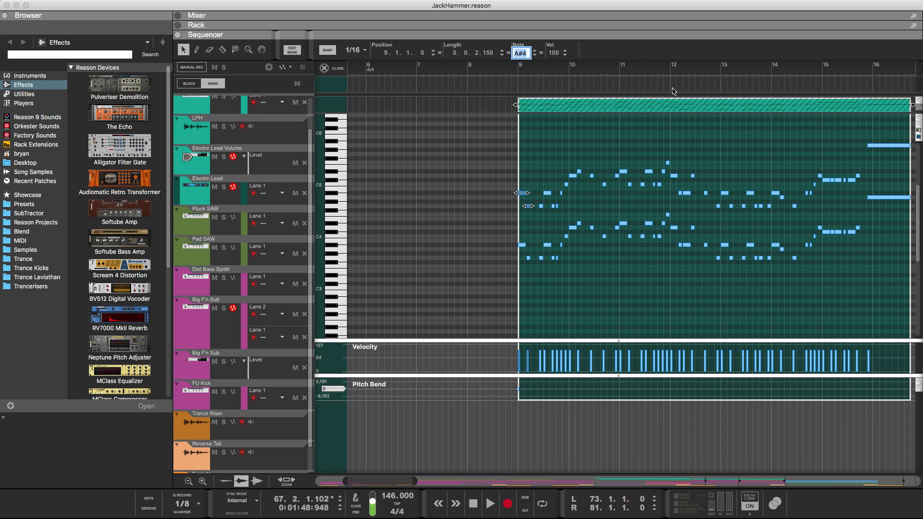
pyautogui.write('+12')
pyautogui.press('Return')
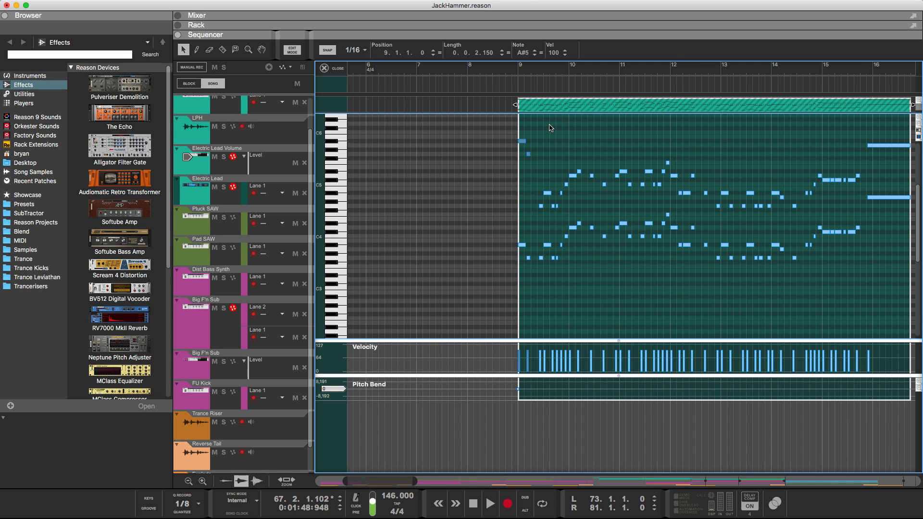
pyautogui.press('super+z')
pyautogui.click(562, 150)
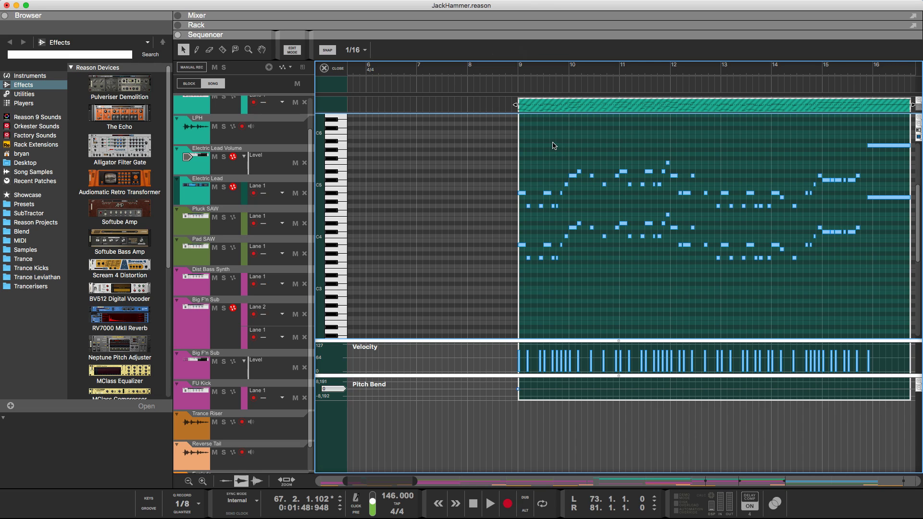
# Step: Look over the Subtractor synths in the enlarged rack and solo the Pluck SAW channel in the mixer
pyautogui.click(181, 26)
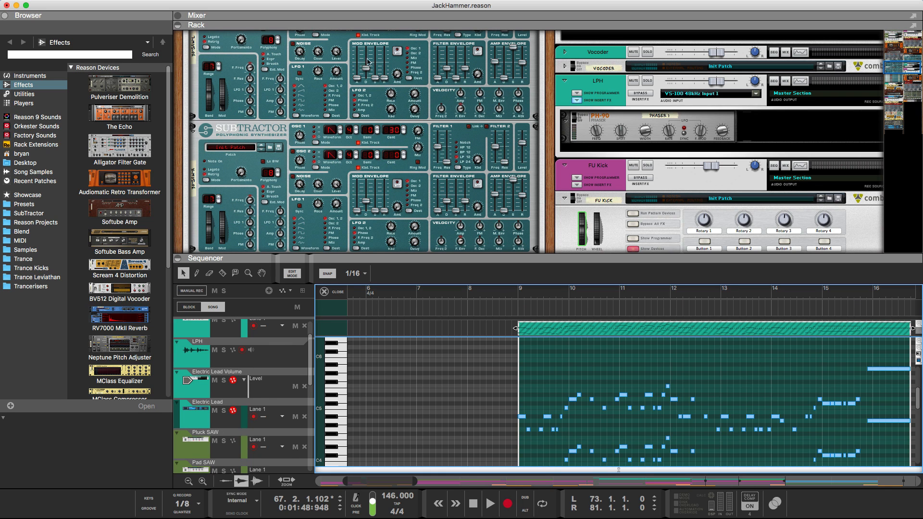
pyautogui.click(304, 24)
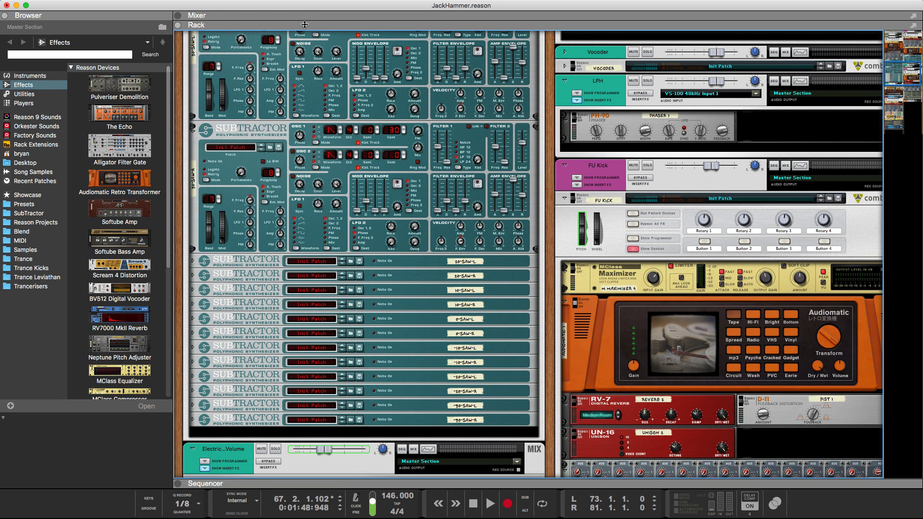
pyautogui.scroll(8, 430, 231)
pyautogui.scroll(-10, 428, 225)
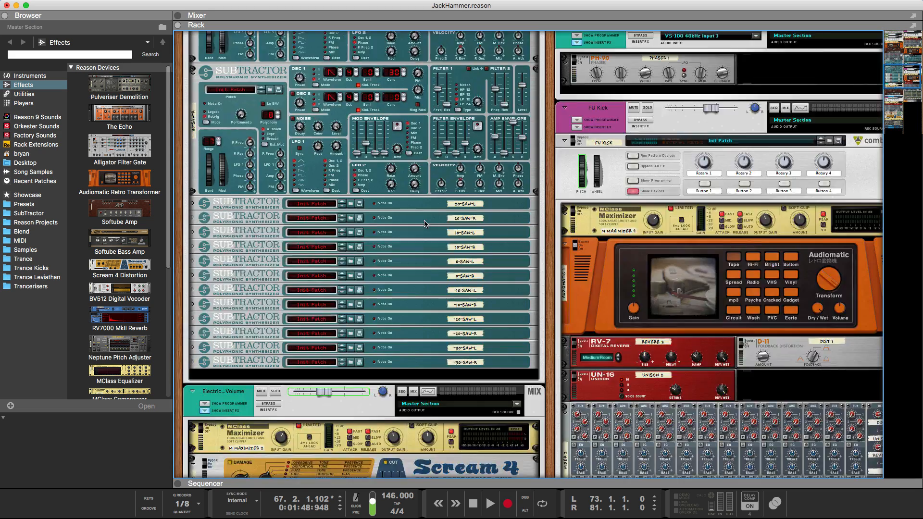
pyautogui.click(254, 16)
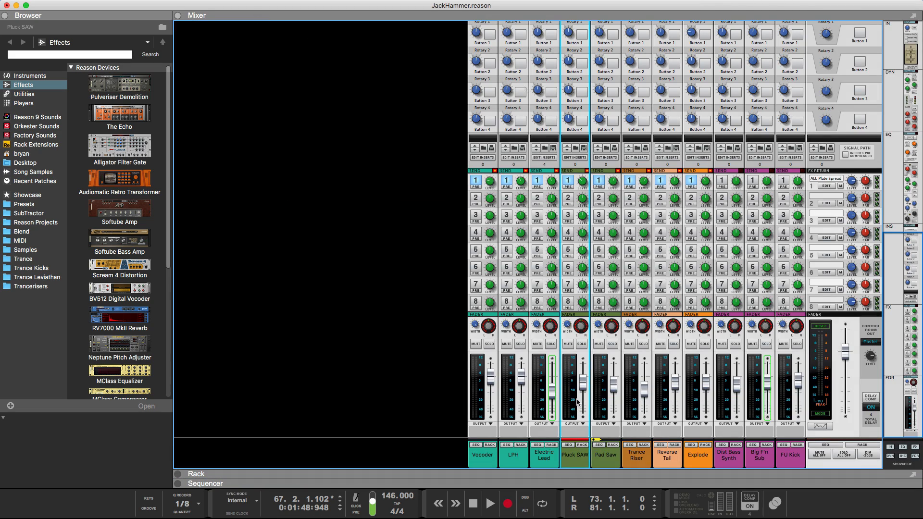
pyautogui.click(582, 344)
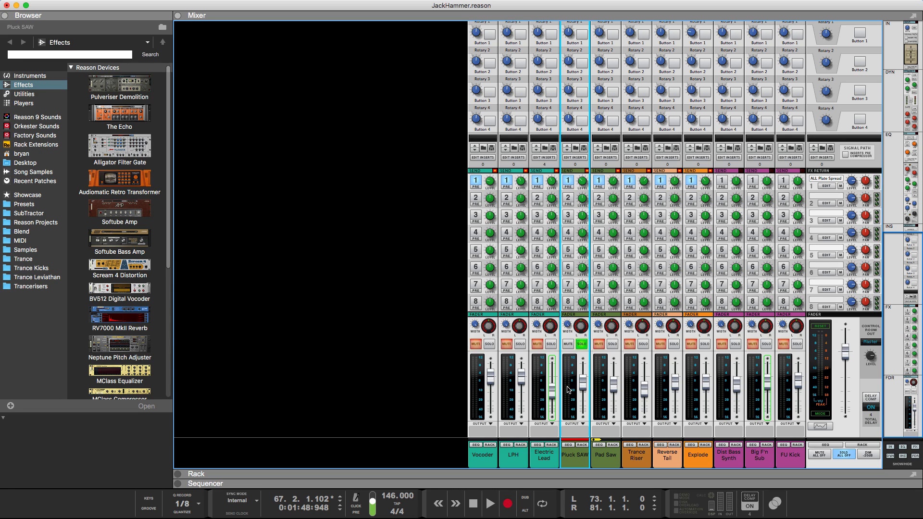
# Step: Return to the rack and unfold the Pluck SAW Combinator near its beginning
pyautogui.click(332, 476)
pyautogui.scroll(5, 369, 246)
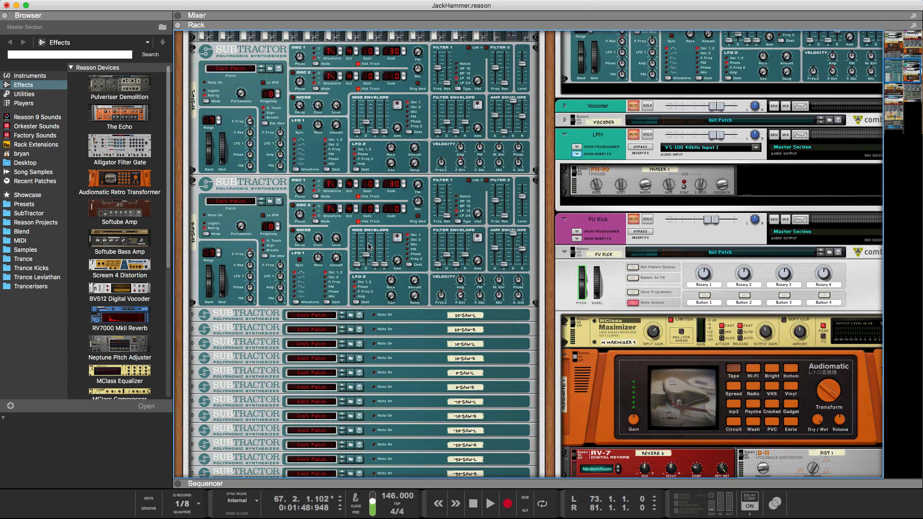
pyautogui.scroll(6, 369, 246)
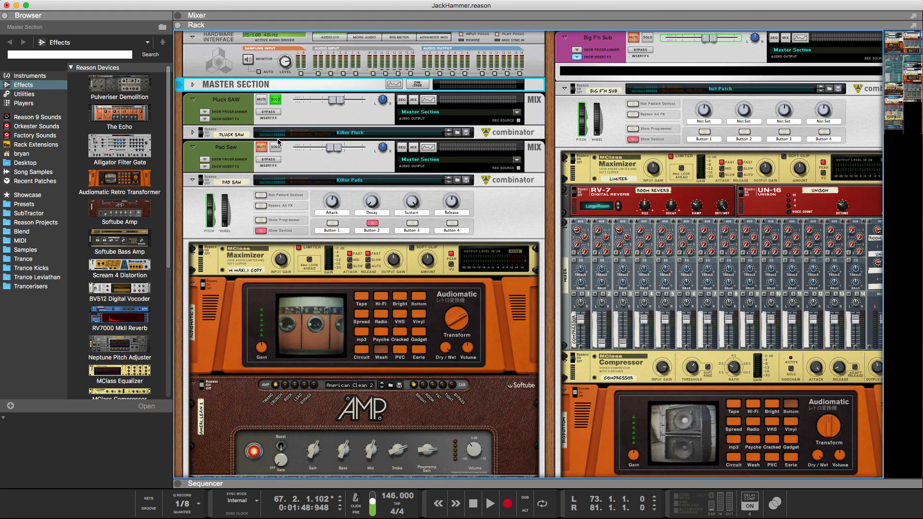
pyautogui.click(225, 132)
pyautogui.click(192, 132)
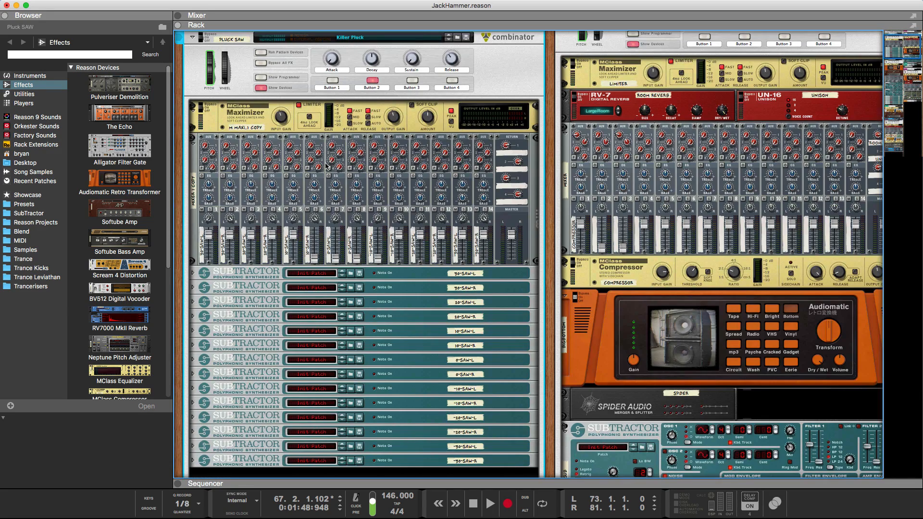
# Step: Examine the mixer and Subtractors inside the Pluck SAW Combinator and flip the rack to its rear cabling
pyautogui.scroll(-10, 326, 166)
pyautogui.scroll(8, 326, 166)
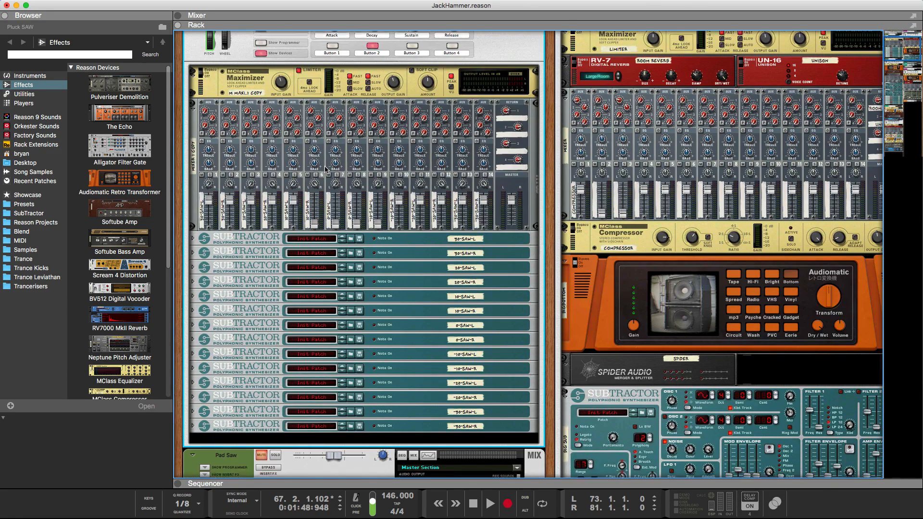
pyautogui.scroll(-1, 326, 169)
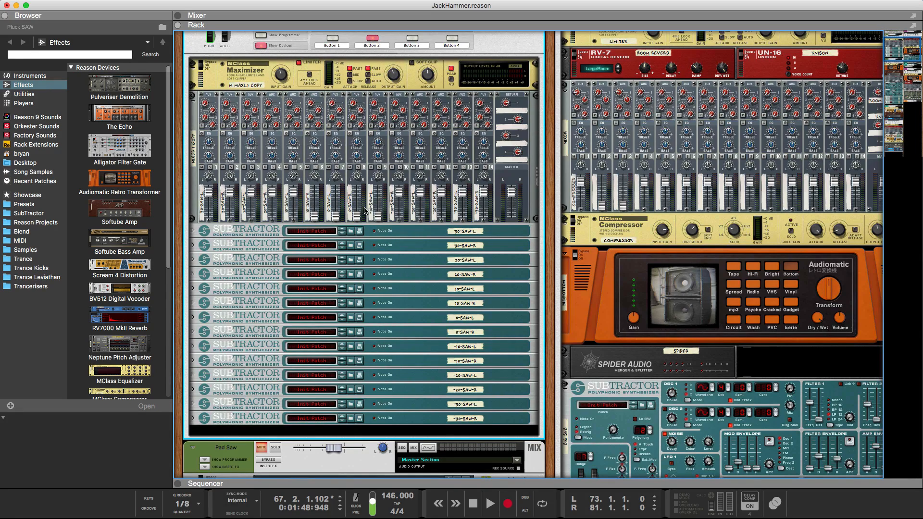
pyautogui.press('Tab')
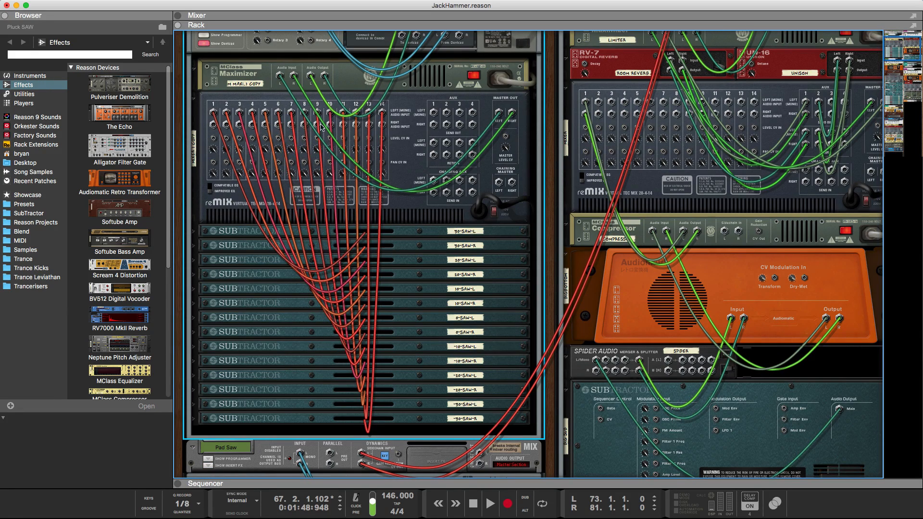
# Step: Unfold the 30-SAW-L Subtractor on the rack's rear and trace its audio cable to the Pluck SAW mixer
pyautogui.scroll(10, 270, 111)
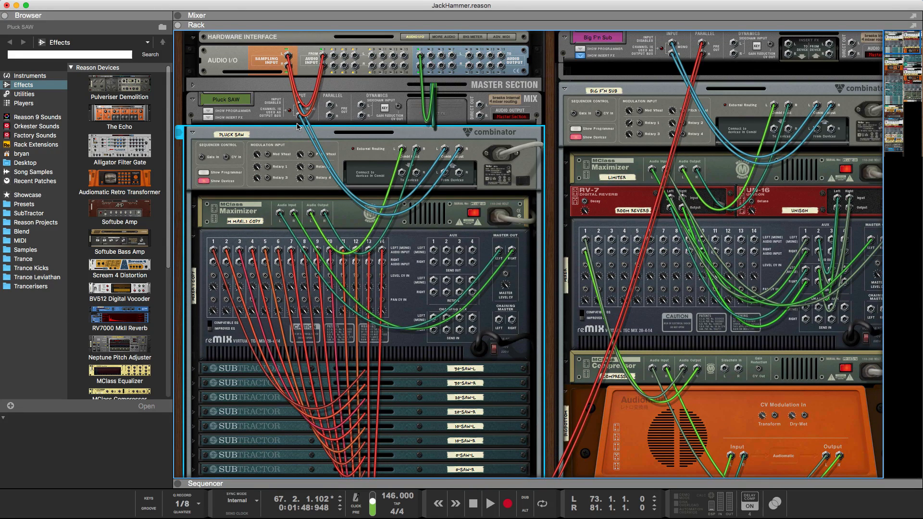
pyautogui.scroll(-7, 298, 126)
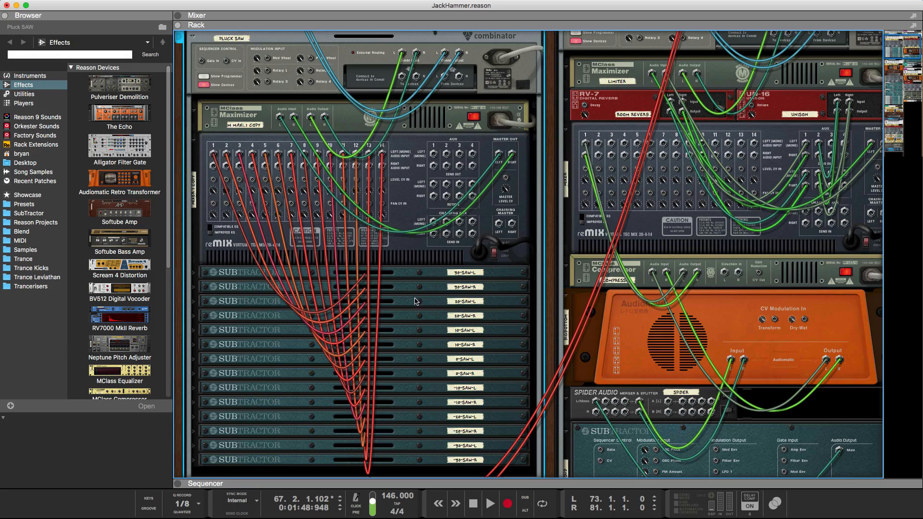
pyautogui.click(194, 273)
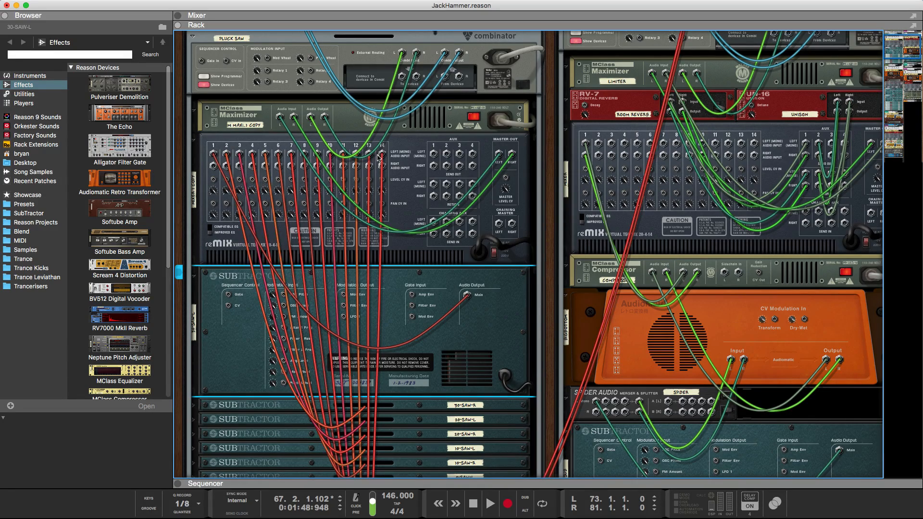
pyautogui.scroll(-10, 380, 157)
pyautogui.scroll(12, 384, 193)
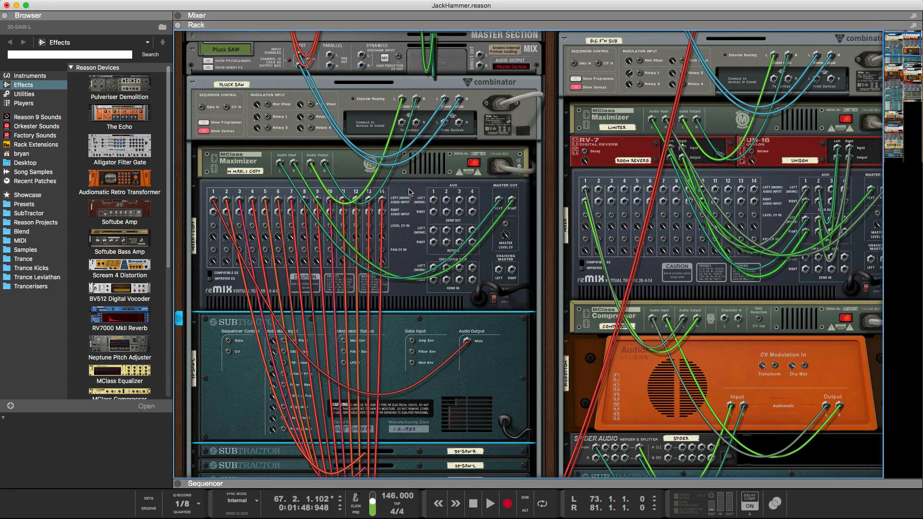
# Step: Flip the rack back to its front and examine the mixer channels and rotary knobs of the Pluck SAW Combinator
pyautogui.press('Tab')
pyautogui.scroll(-2, 393, 188)
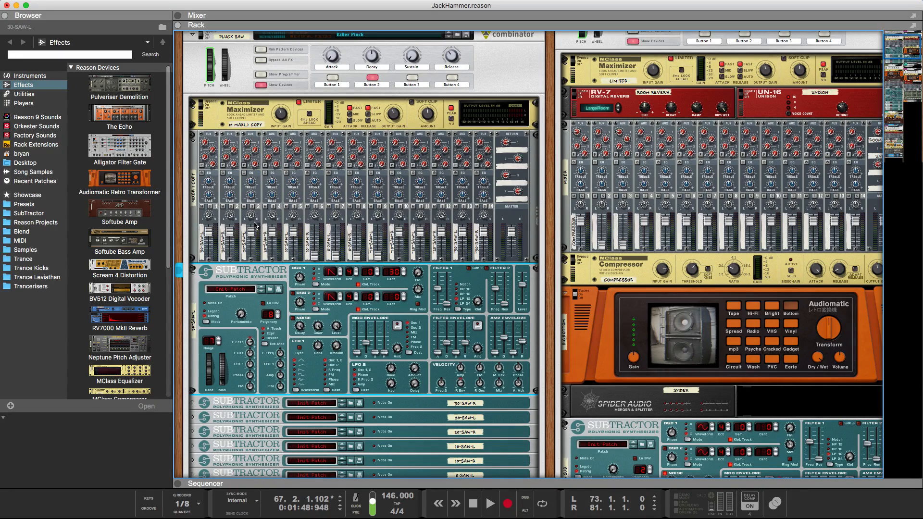
pyautogui.click(315, 257)
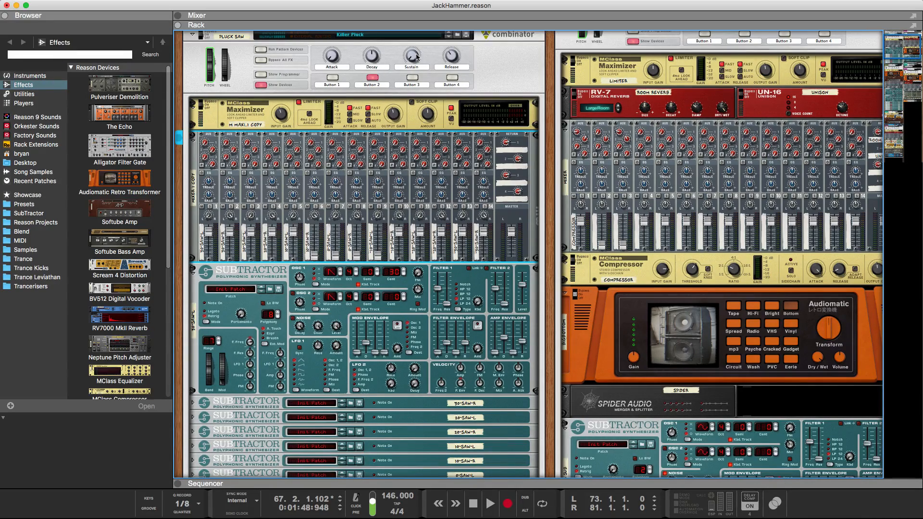
pyautogui.scroll(-3, 412, 59)
pyautogui.scroll(5, 412, 58)
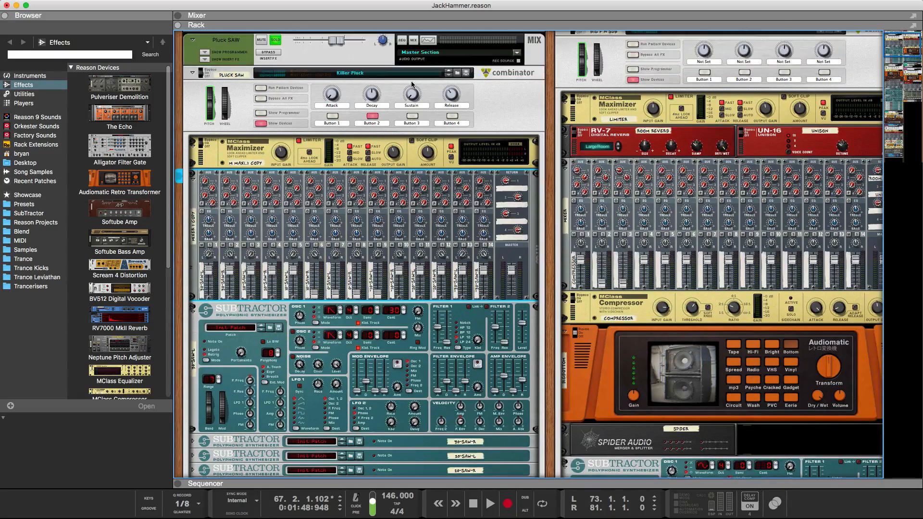
# Step: Show the Pluck SAW Combinator's Programmer, inspect the 30-SAW-L modulation routing for the envelope rotaries, and hide the Programmer
pyautogui.click(260, 114)
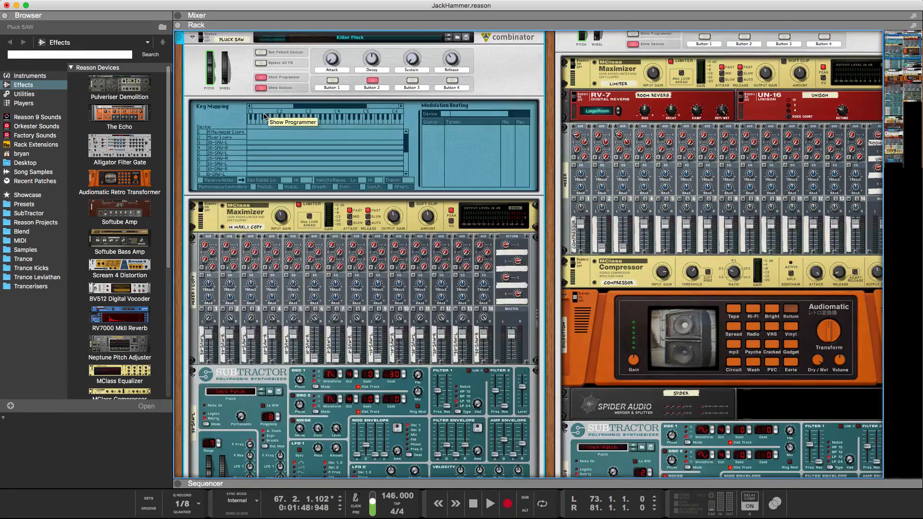
pyautogui.click(222, 144)
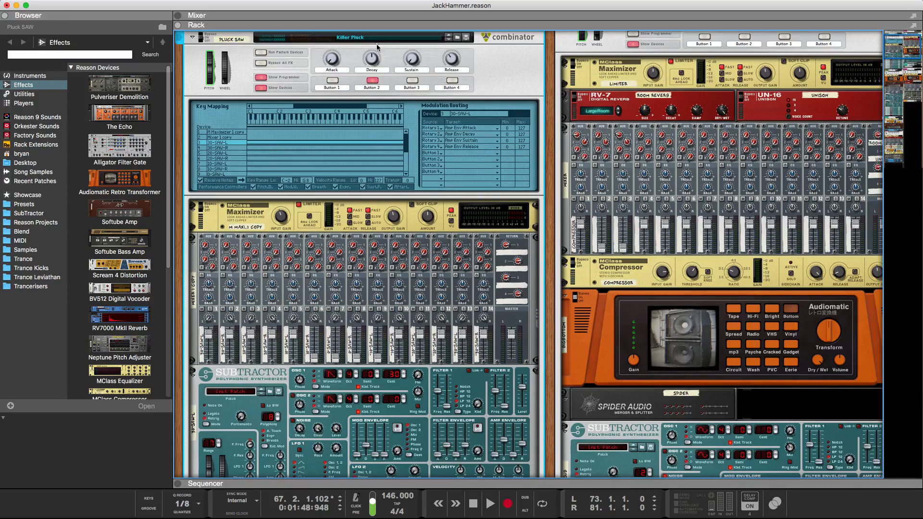
pyautogui.click(415, 59)
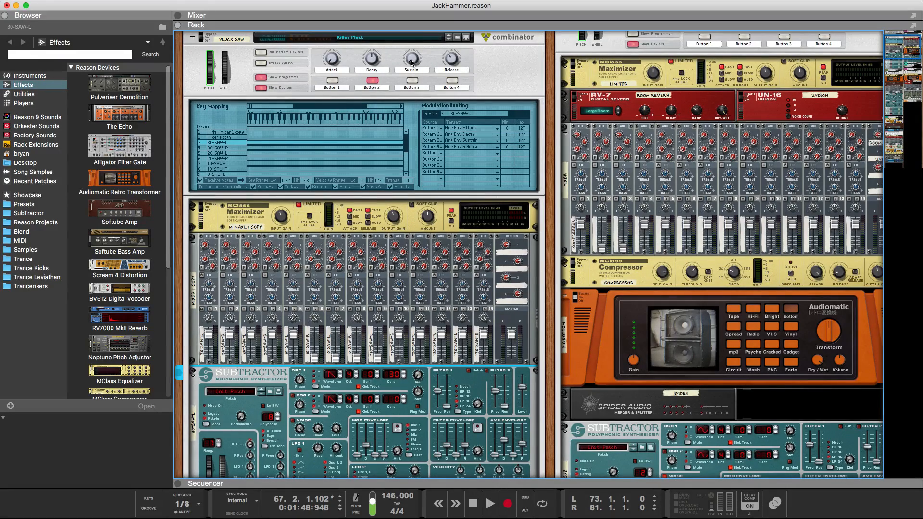
pyautogui.moveTo(411, 61)
pyautogui.mouseDown()
pyautogui.moveTo(410, 53)
pyautogui.moveTo(411, 73)
pyautogui.mouseUp()
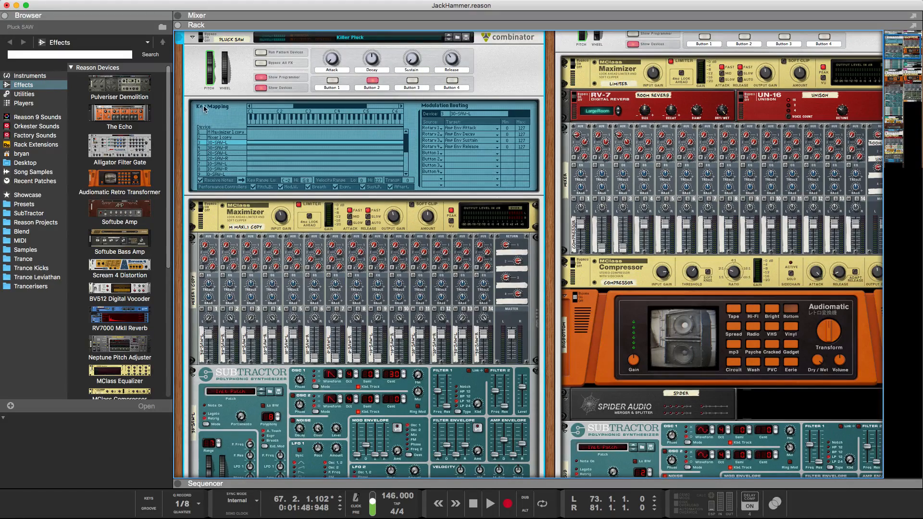
pyautogui.scroll(1, 226, 72)
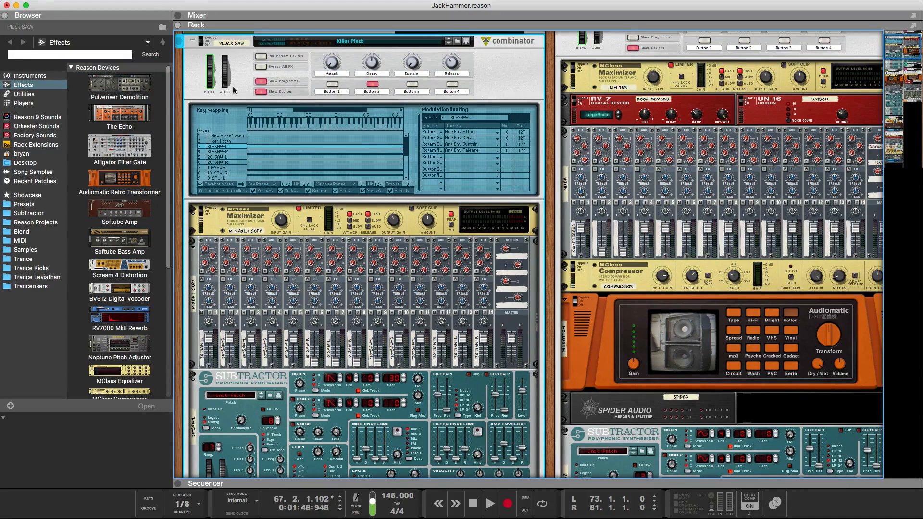
pyautogui.click(261, 81)
pyautogui.scroll(-10, 397, 213)
pyautogui.scroll(6, 398, 213)
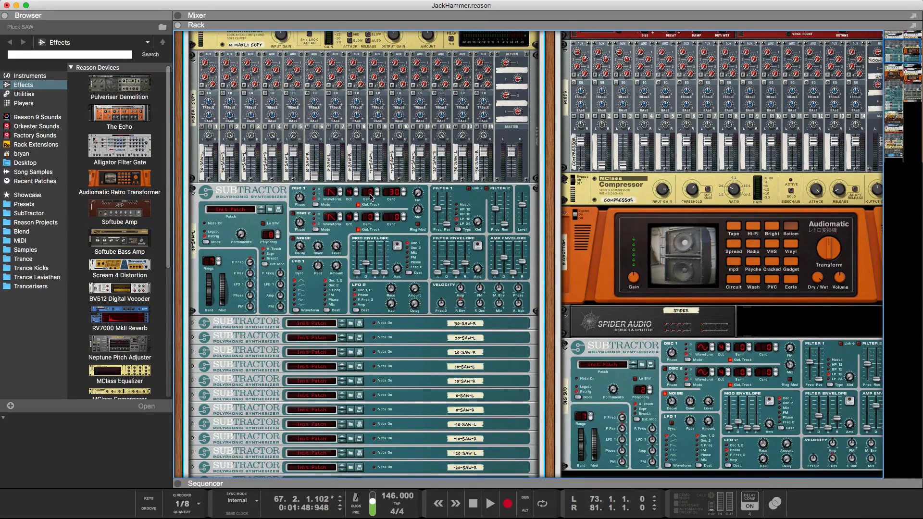
# Step: Show the sequencer beneath the rack and start playback of the song from about bar 17
pyautogui.press('F7')
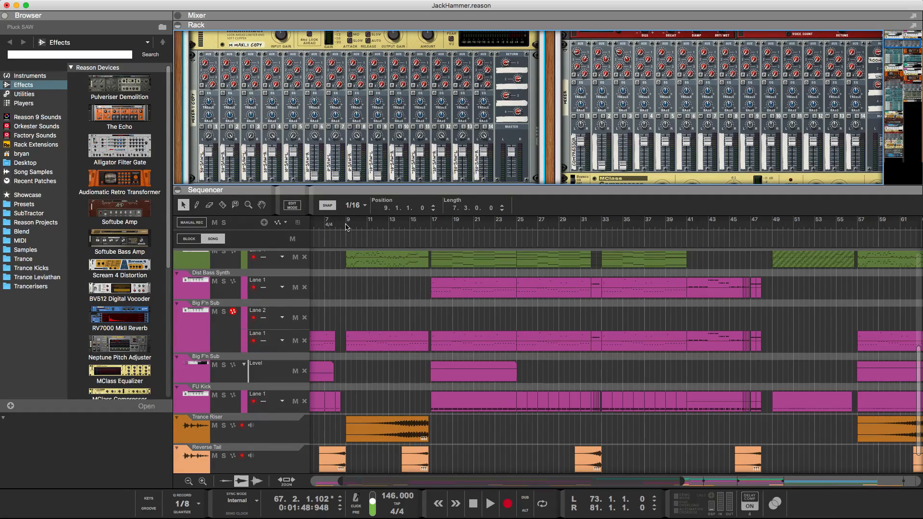
pyautogui.moveTo(346, 224); pyautogui.dragTo(428, 226)
pyautogui.scroll(5, 418, 260)
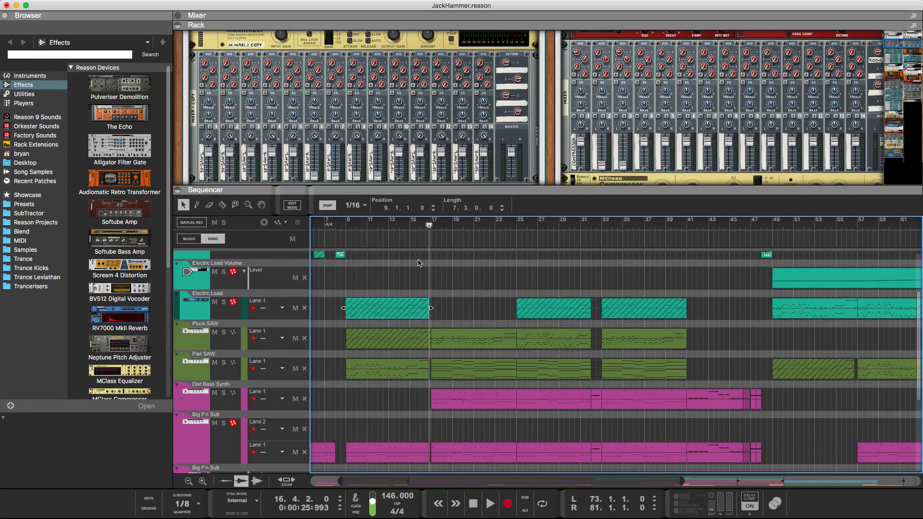
pyautogui.press('space')
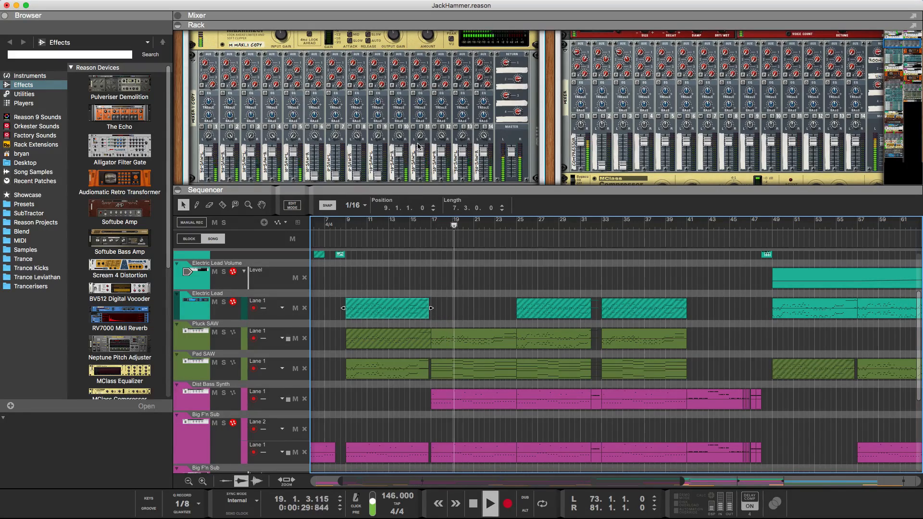
# Step: Enlarge the rack area, watch the Pluck SAW mixer and Maximizer levels during playback, and stop around bar 32
pyautogui.scroll(-3, 418, 147)
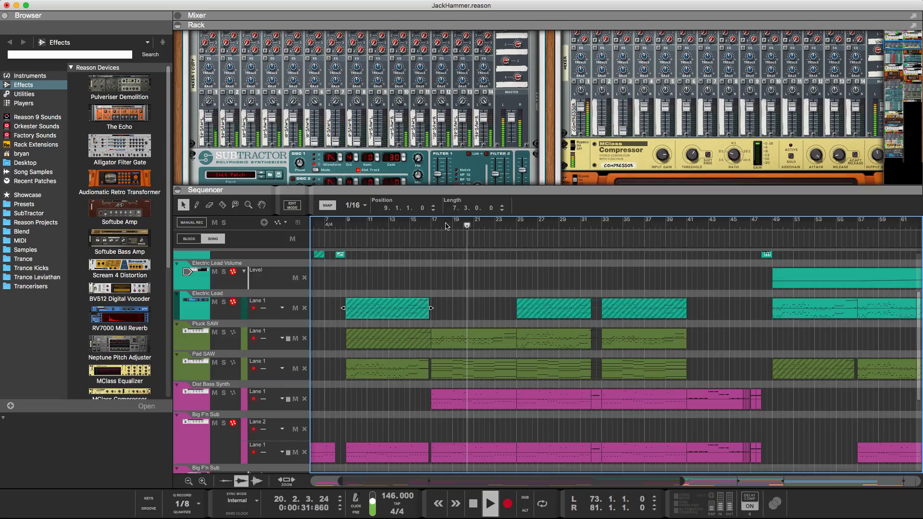
pyautogui.moveTo(443, 187); pyautogui.dragTo(444, 235)
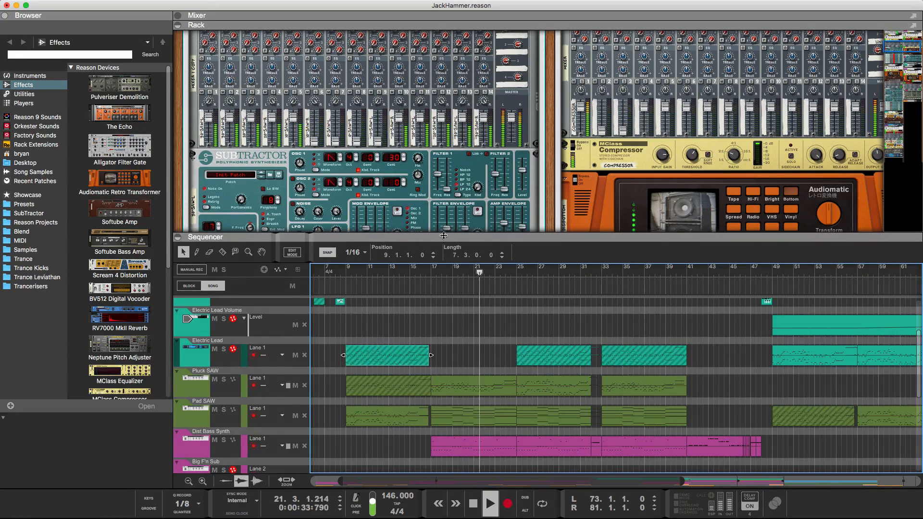
pyautogui.scroll(7, 438, 151)
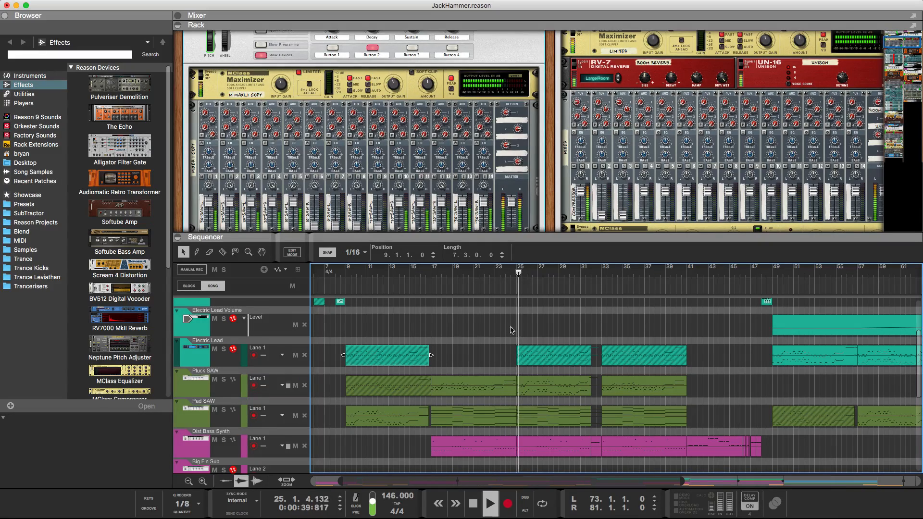
pyautogui.scroll(-3, 515, 366)
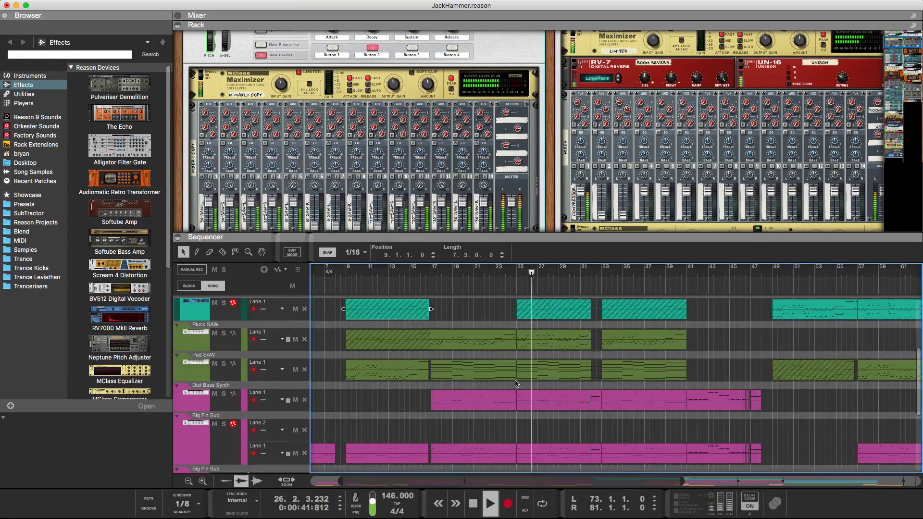
pyautogui.scroll(-1, 440, 206)
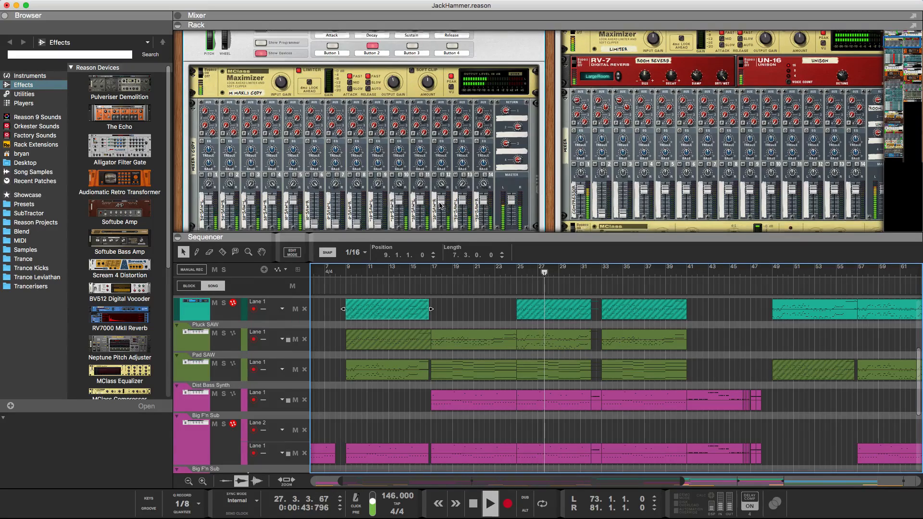
pyautogui.scroll(-5, 440, 206)
pyautogui.scroll(5, 433, 205)
pyautogui.scroll(-2, 425, 202)
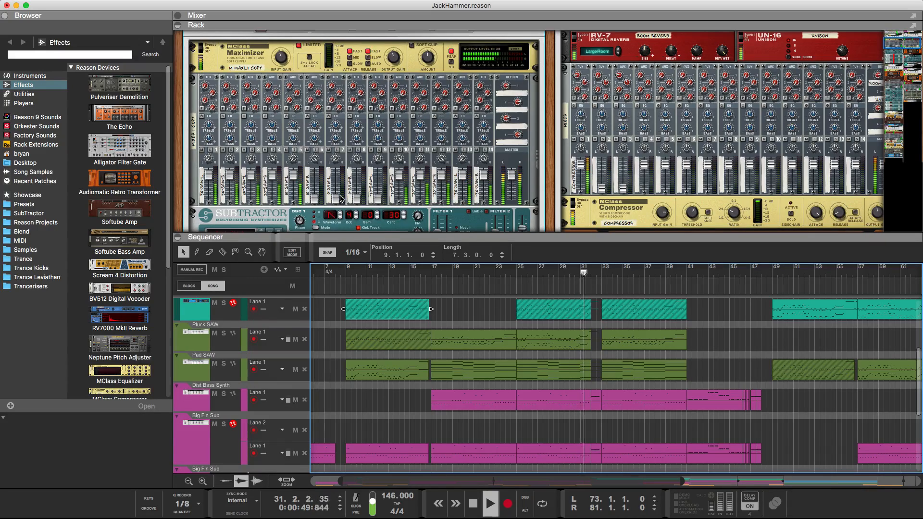
pyautogui.press('space')
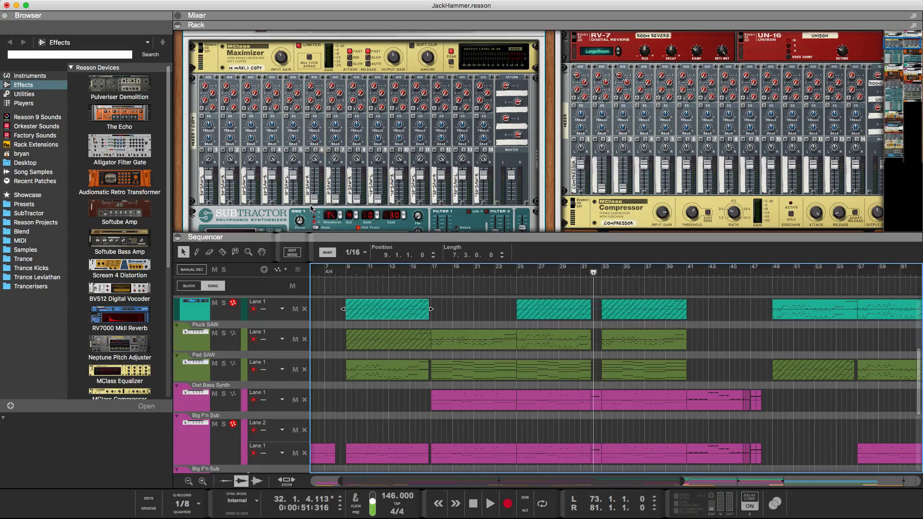
# Step: Unfold the 30-SAW-R Subtractor and compare its oscillator settings with those of 30-SAW-L
pyautogui.scroll(-3, 351, 137)
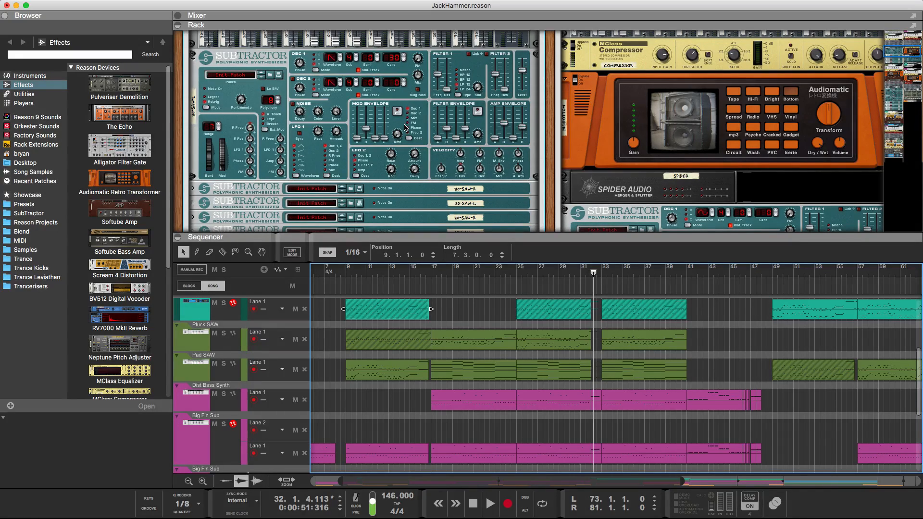
pyautogui.scroll(-3, 405, 128)
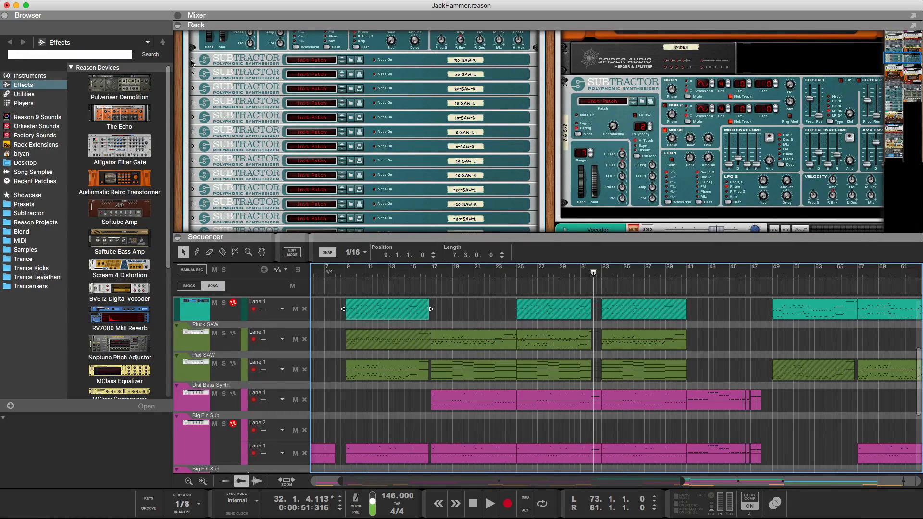
pyautogui.click(193, 61)
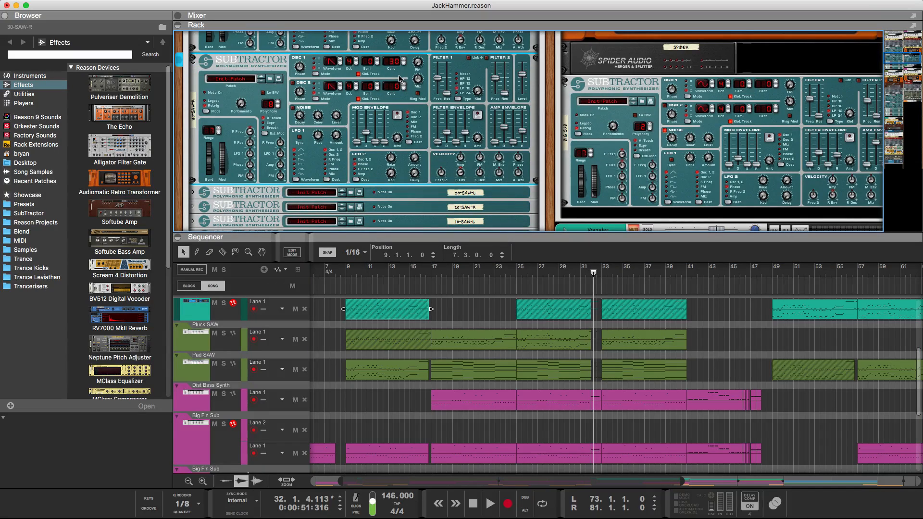
pyautogui.scroll(3, 399, 78)
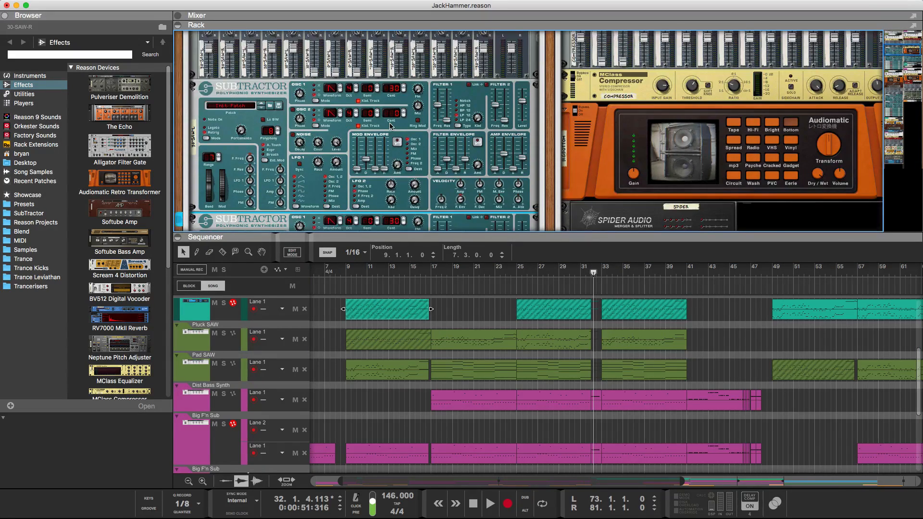
pyautogui.scroll(-4, 390, 126)
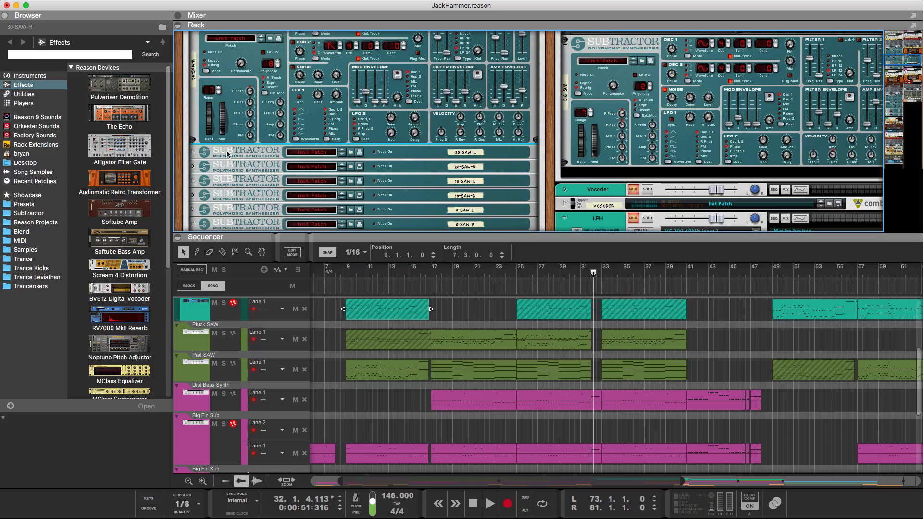
# Step: Unfold the 20-SAW-L and 10-SAW-L Subtractors to inspect their oscillator detune settings
pyautogui.click(193, 152)
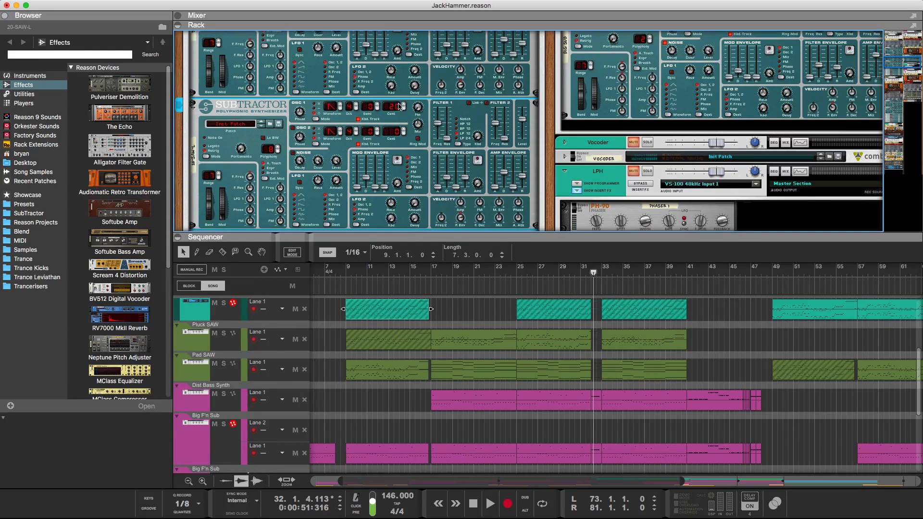
pyautogui.scroll(-10, 399, 106)
pyautogui.scroll(5, 395, 110)
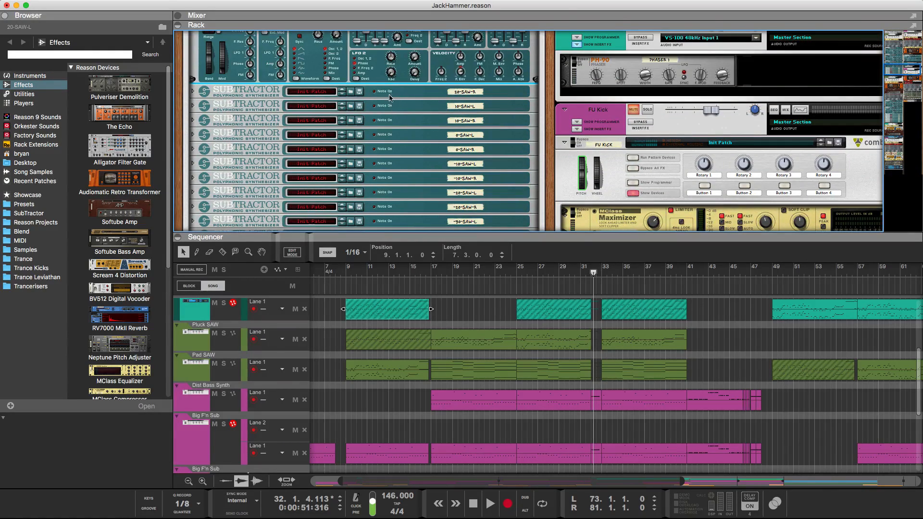
pyautogui.click(194, 107)
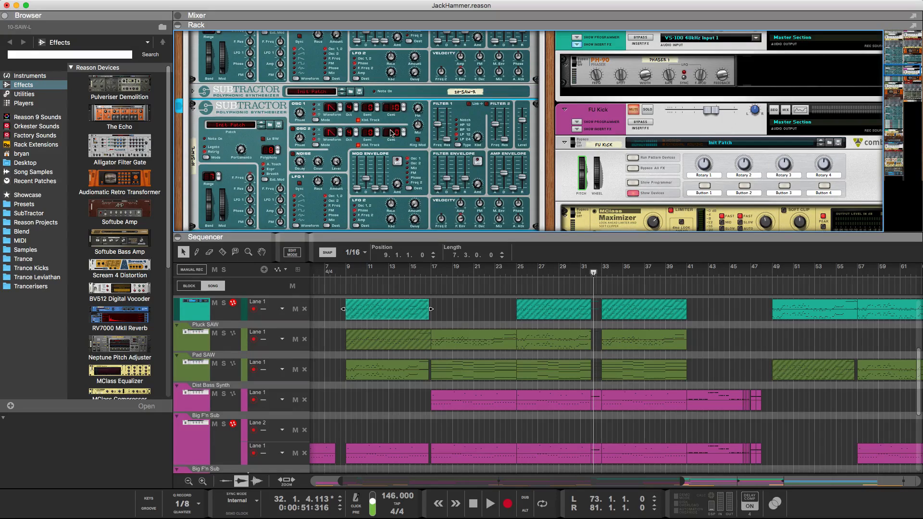
# Step: Unfold the 0-SAW-L and -10-SAW-L Subtractors to inspect their oscillator detune settings
pyautogui.scroll(-5, 390, 130)
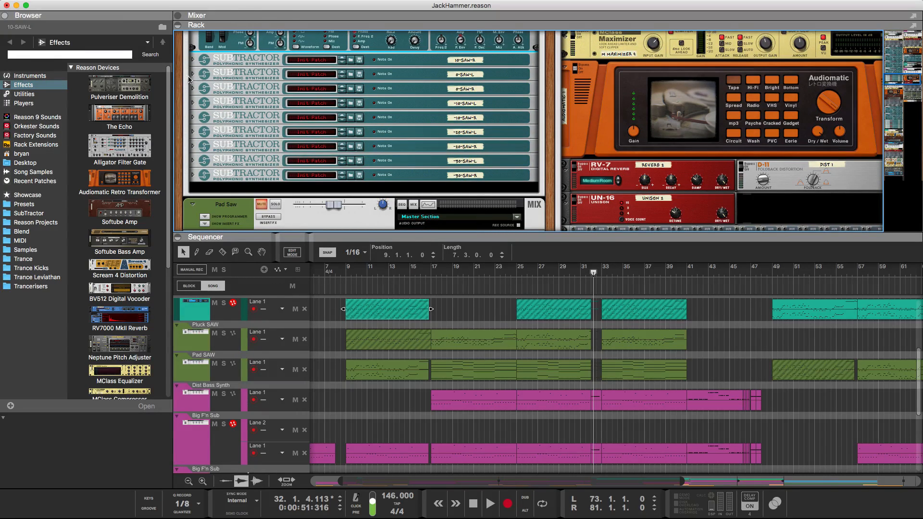
pyautogui.click(192, 75)
pyautogui.scroll(-5, 362, 105)
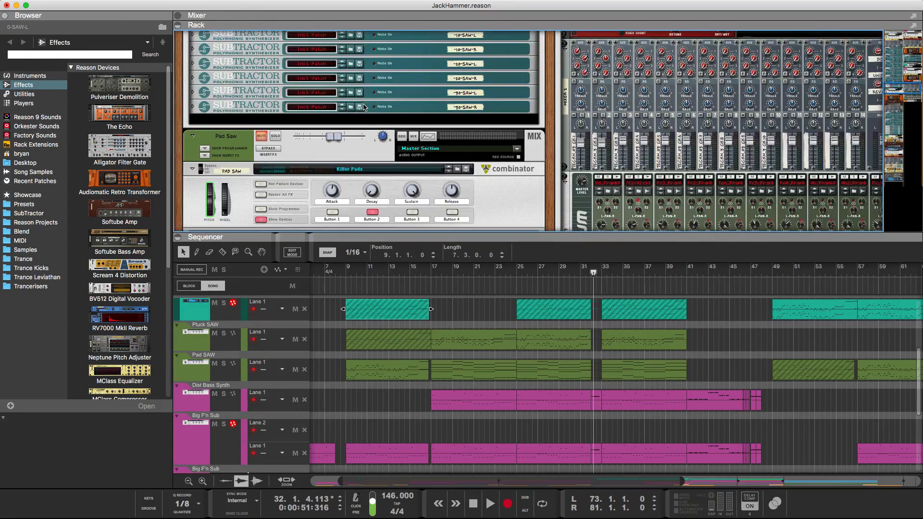
pyautogui.scroll(2, 268, 97)
pyautogui.click(192, 106)
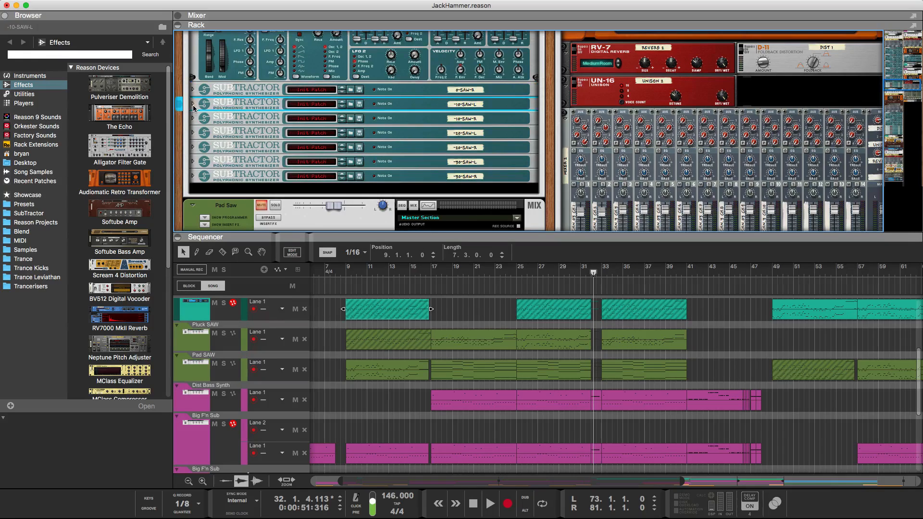
pyautogui.scroll(-5, 389, 124)
pyautogui.scroll(5, 409, 57)
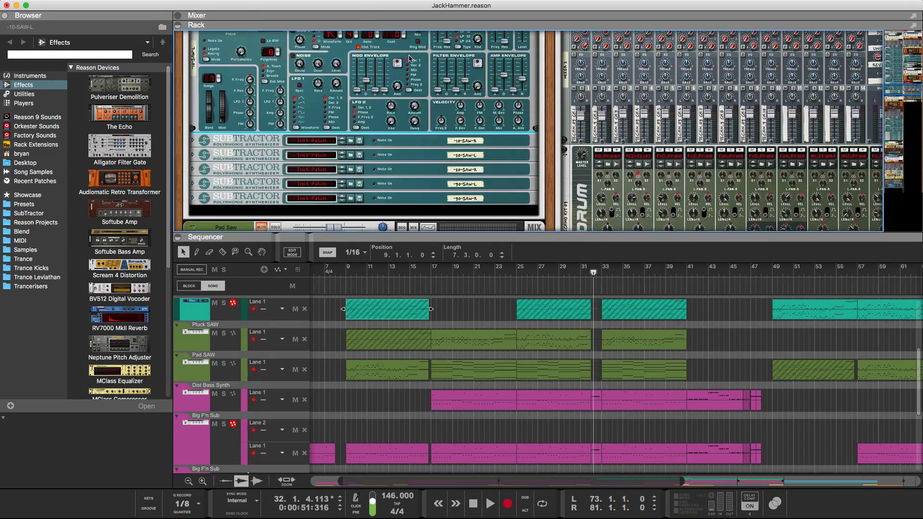
# Step: Unfold the -30-SAW-R Subtractor and compare the Subtractors' oscillator detune settings with their channels on the Pluck SAW mixer
pyautogui.click(193, 198)
pyautogui.scroll(-5, 371, 128)
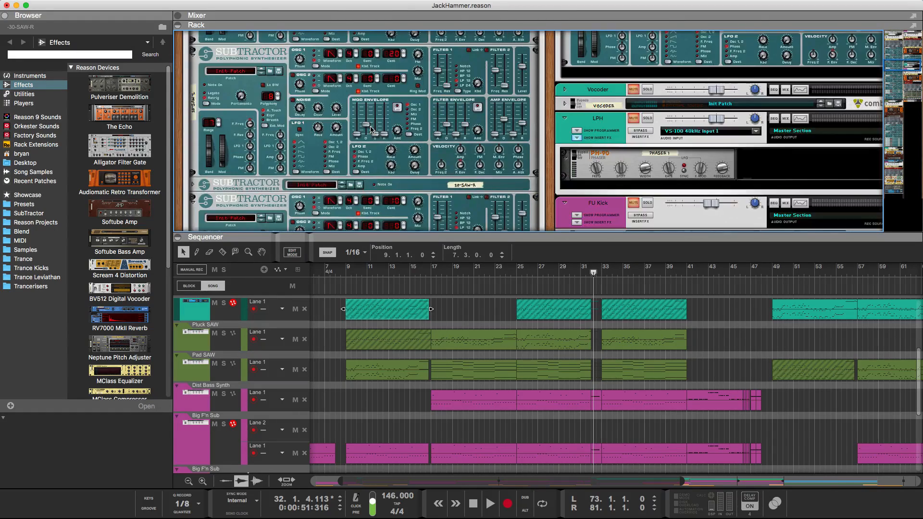
pyautogui.scroll(3, 371, 129)
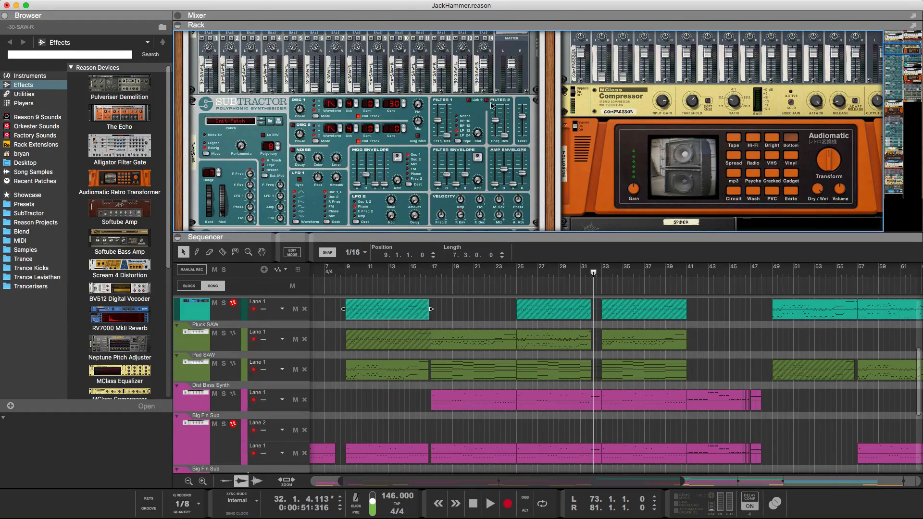
pyautogui.scroll(3, 420, 112)
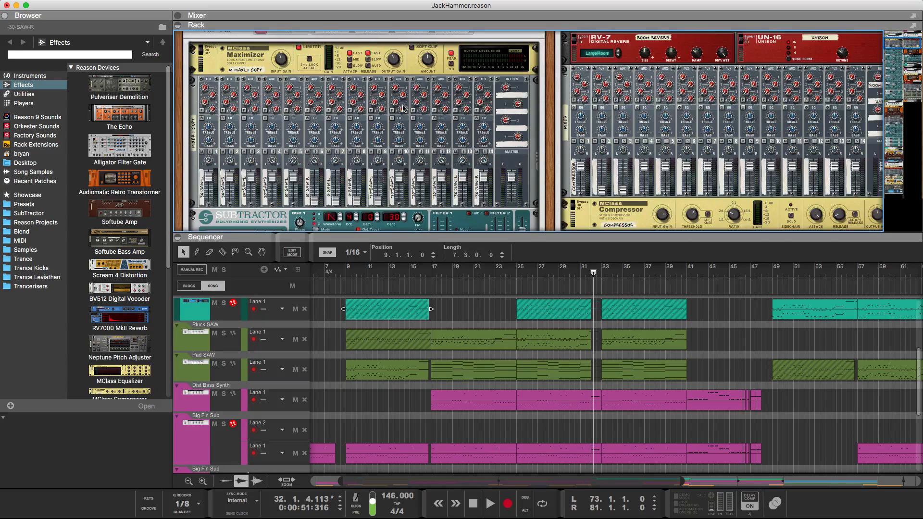
pyautogui.scroll(-3, 414, 109)
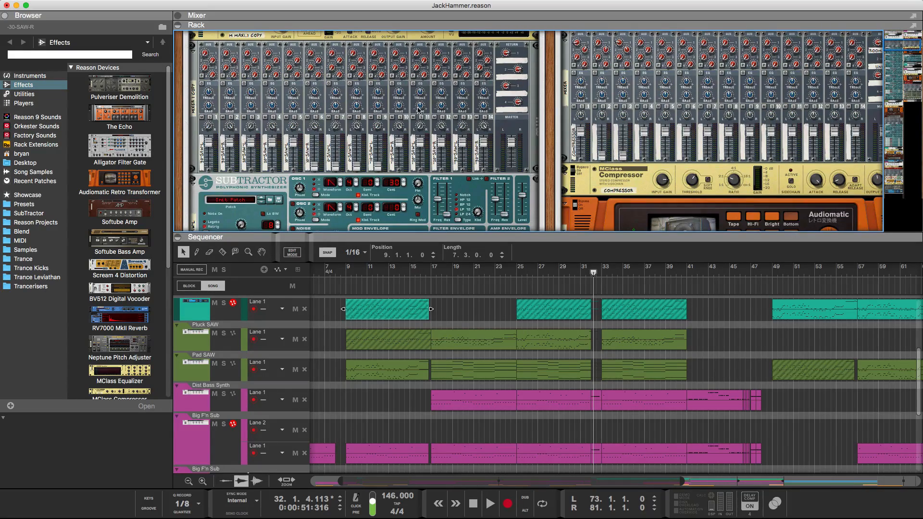
pyautogui.scroll(-3, 412, 110)
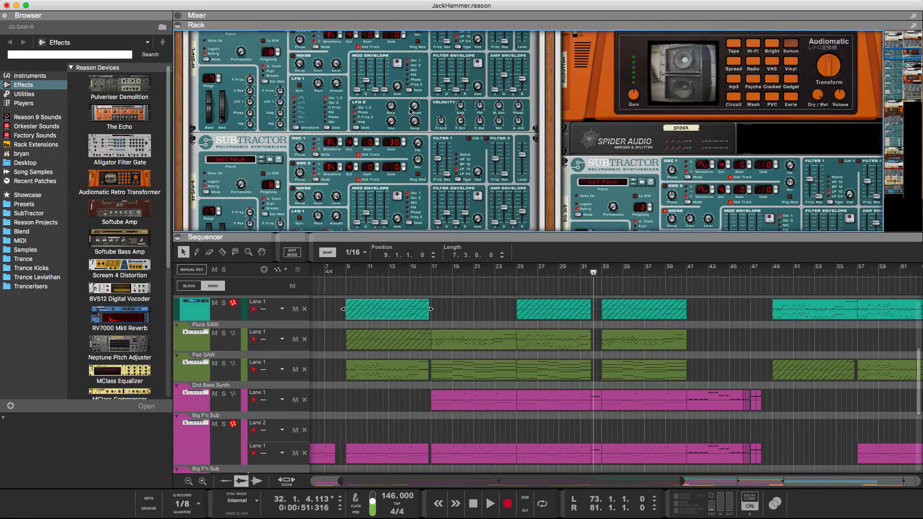
pyautogui.scroll(8, 406, 110)
pyautogui.scroll(-3, 407, 111)
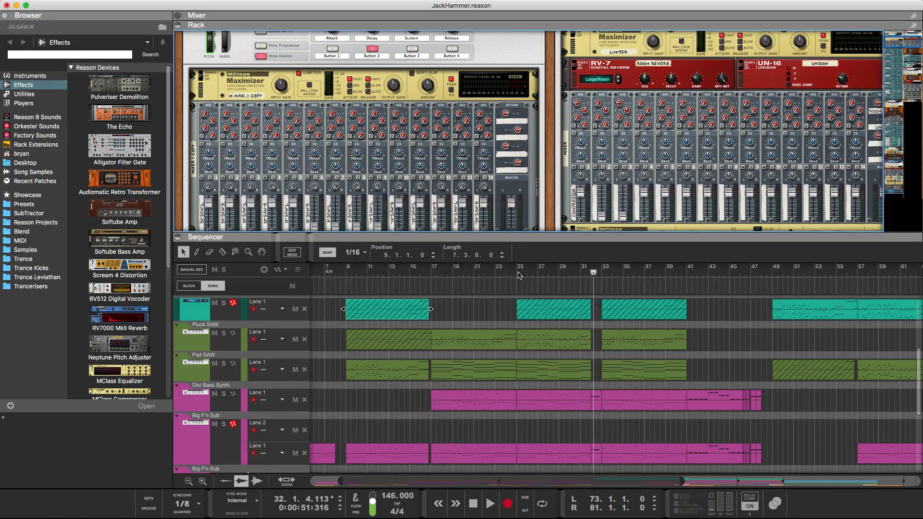
pyautogui.scroll(-5, 416, 184)
pyautogui.scroll(2, 417, 184)
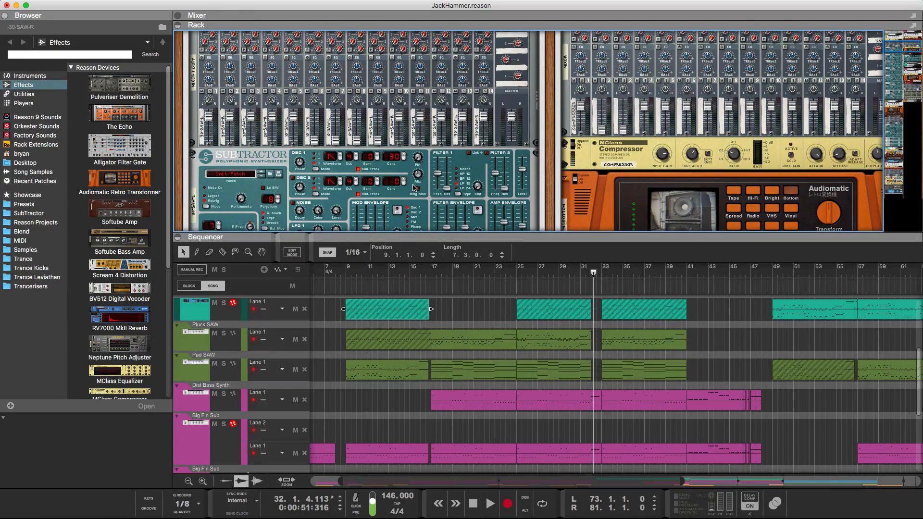
# Step: Play the song from bar 17 and adjust the levels of channels 6, 7 and 8 on the Pluck SAW mixer, dropping channel 7 to 0
pyautogui.moveTo(356, 140); pyautogui.dragTo(359, 127)
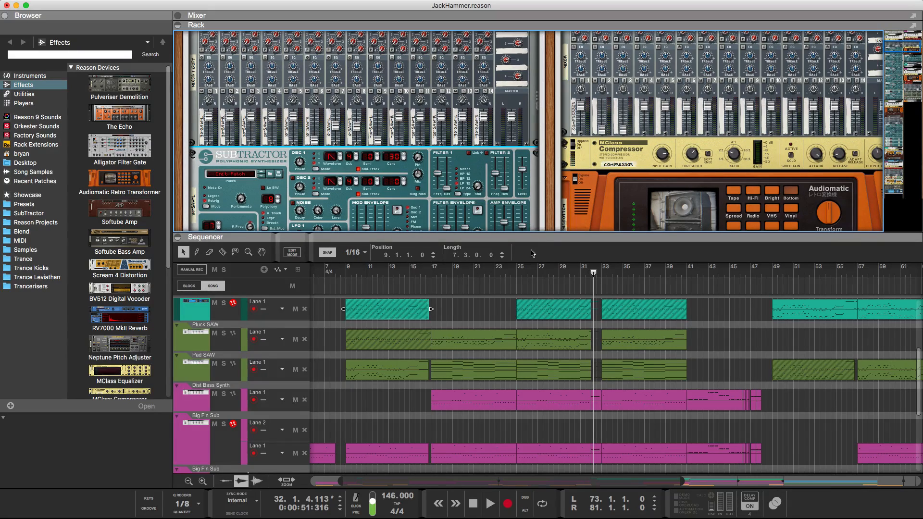
pyautogui.click(433, 275)
pyautogui.press('space')
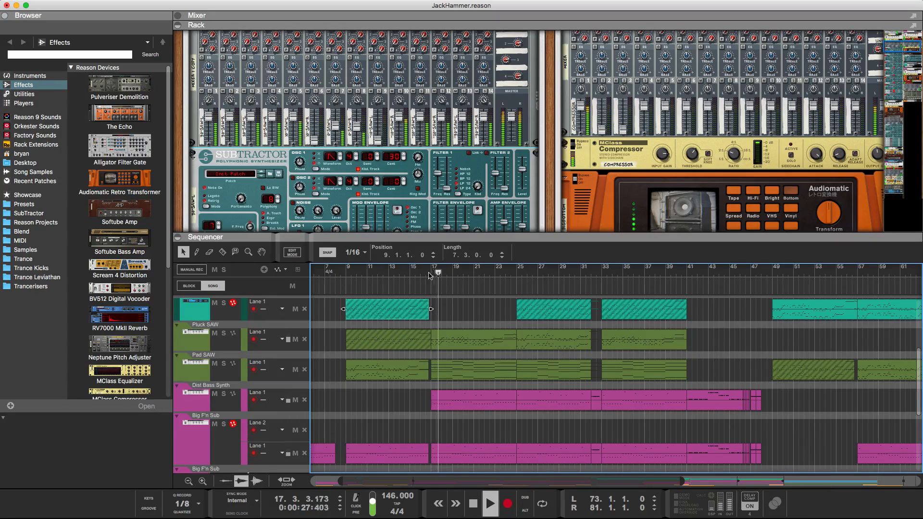
pyautogui.click(357, 126)
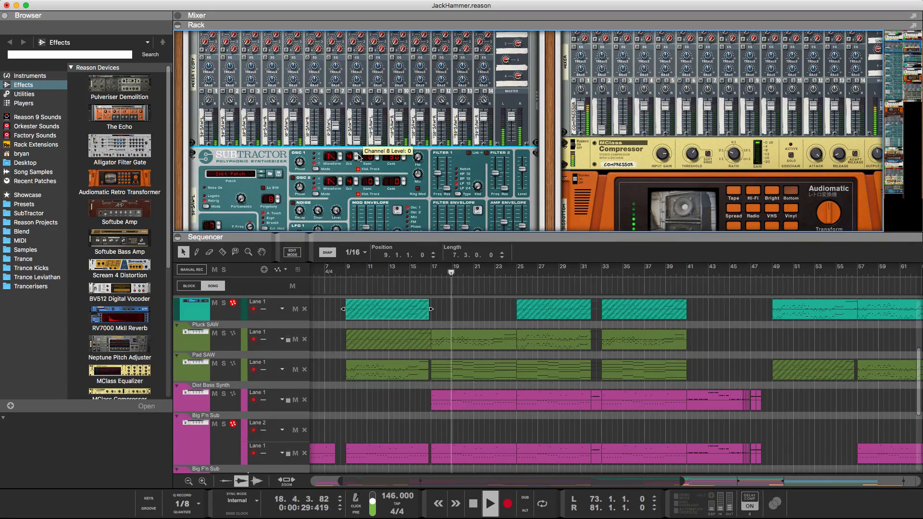
pyautogui.moveTo(338, 133); pyautogui.dragTo(336, 124)
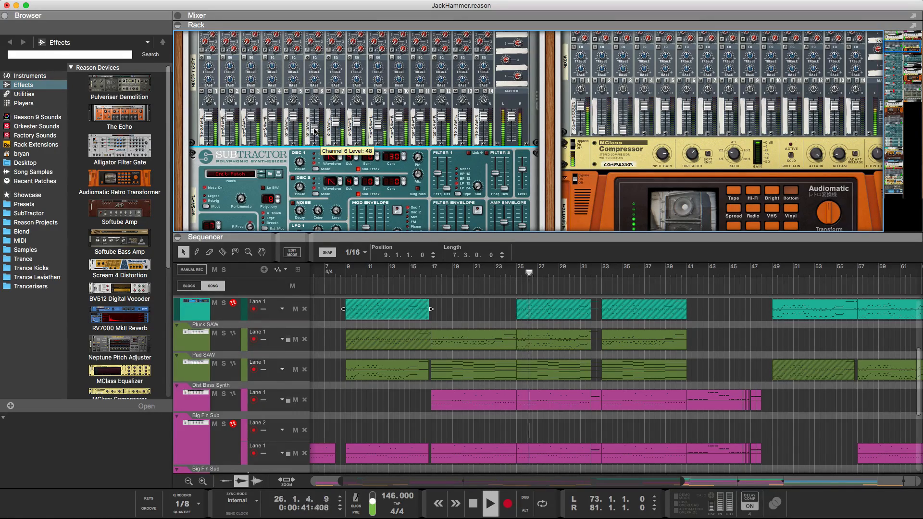
pyautogui.moveTo(315, 131); pyautogui.dragTo(326, 135)
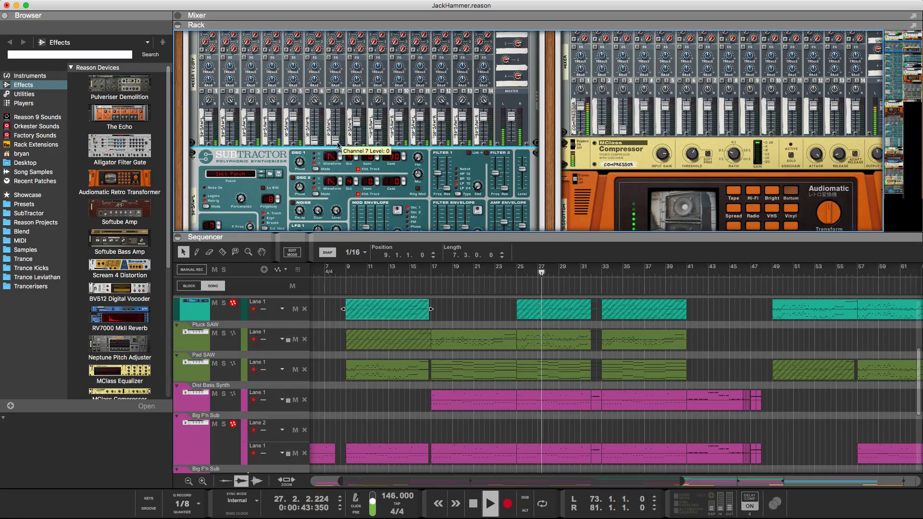
pyautogui.moveTo(378, 124); pyautogui.dragTo(381, 168)
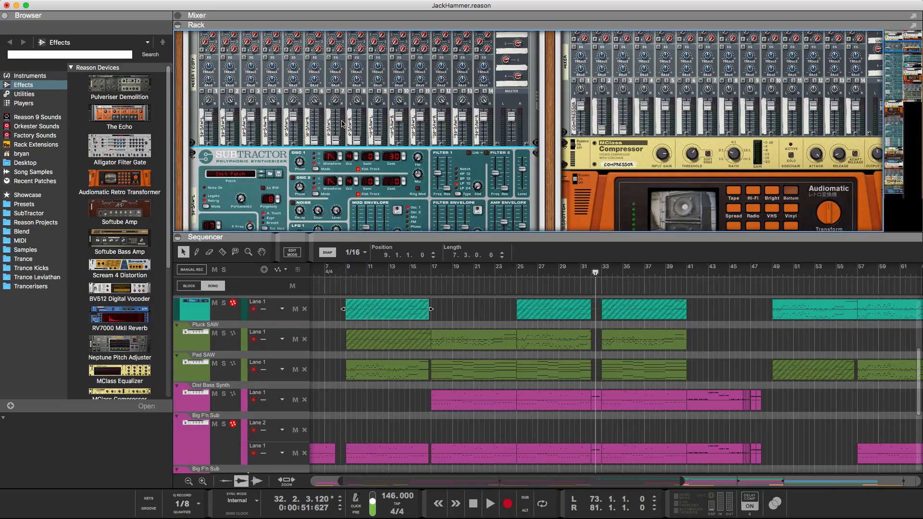
pyautogui.moveTo(356, 128)
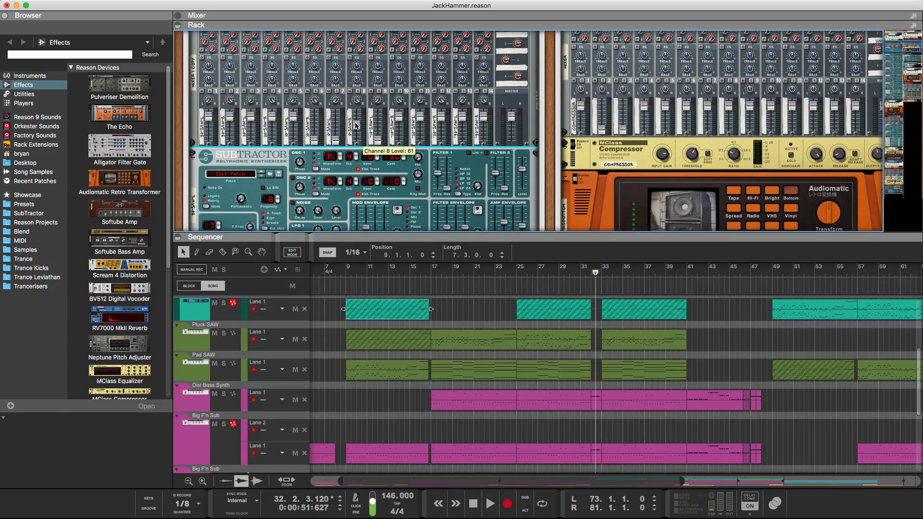
pyautogui.moveTo(356, 126); pyautogui.dragTo(356, 128)
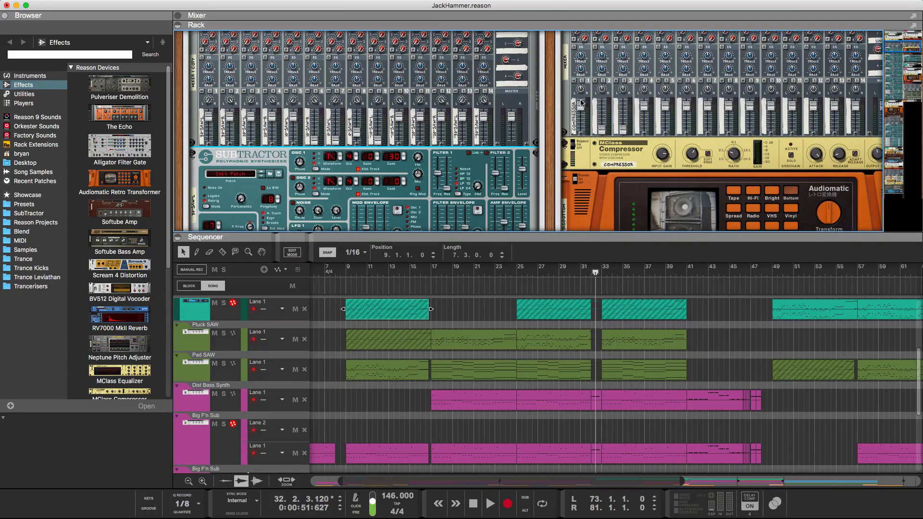
# Step: Collapse the sequencer to enlarge the rack, and check the rear cabling between the Pluck SAW Combinator, Maximizer and mixer
pyautogui.scroll(10, 400, 153)
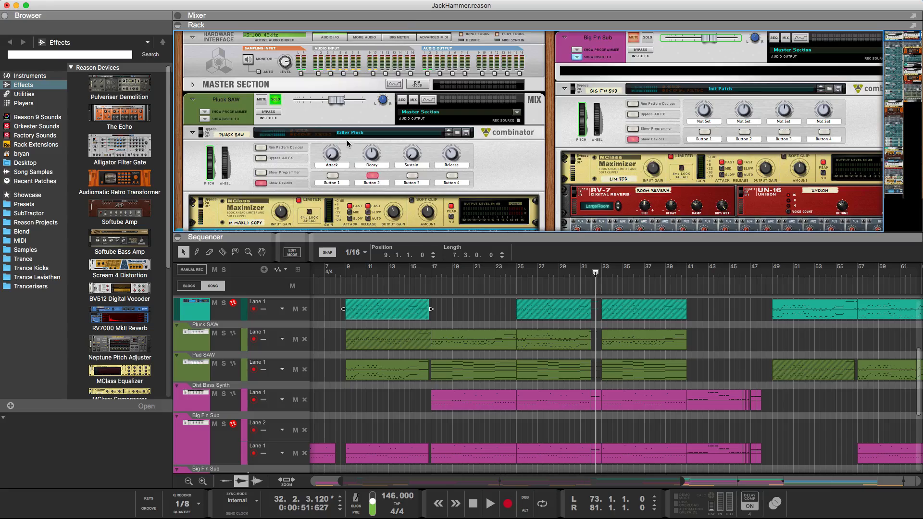
pyautogui.press('Tab')
pyautogui.click(178, 237)
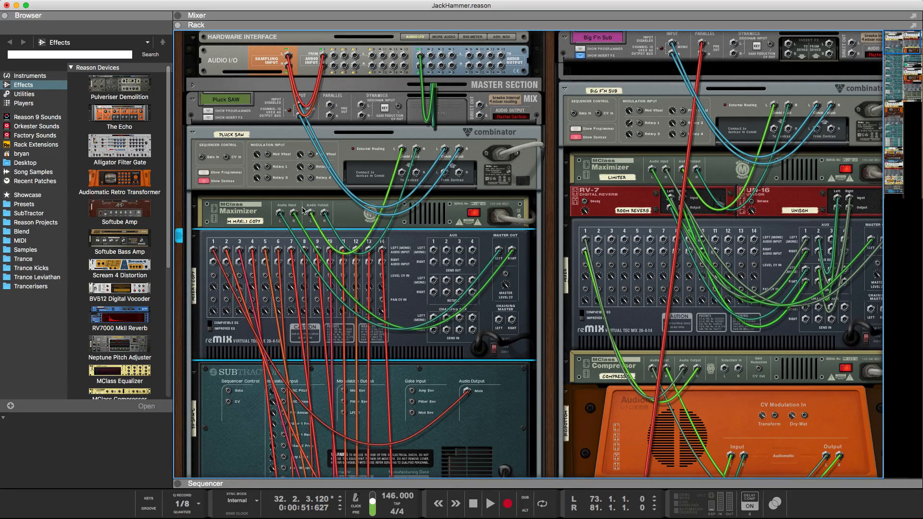
pyautogui.press('Tab')
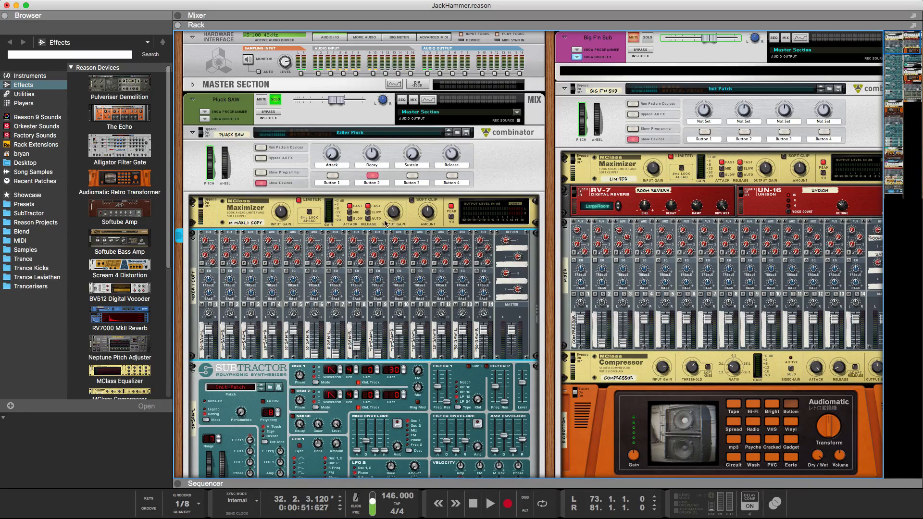
# Step: Select the Pluck SAW Maximizer and trace the rear cables from the Subtractors through the mixer to it
pyautogui.click(281, 216)
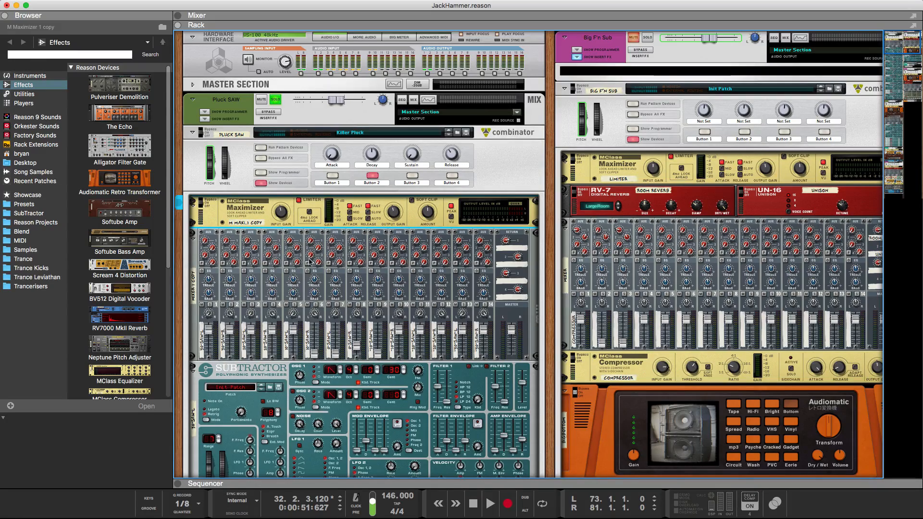
pyautogui.press('Tab')
pyautogui.scroll(-2, 456, 303)
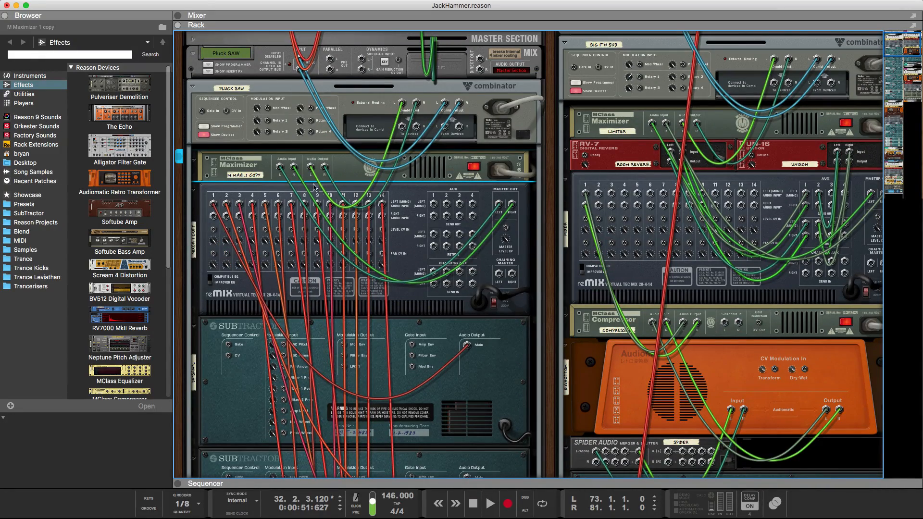
pyautogui.scroll(-2, 445, 226)
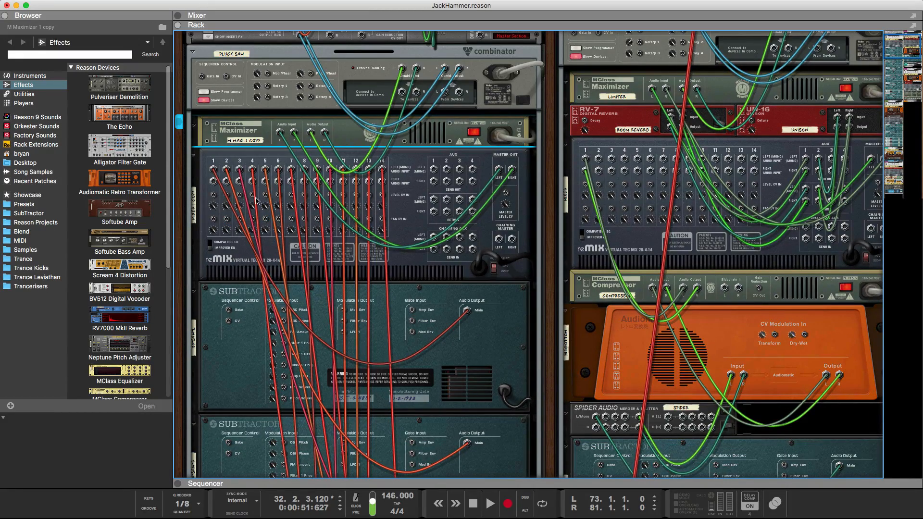
pyautogui.scroll(-3, 291, 202)
pyautogui.scroll(-20, 360, 215)
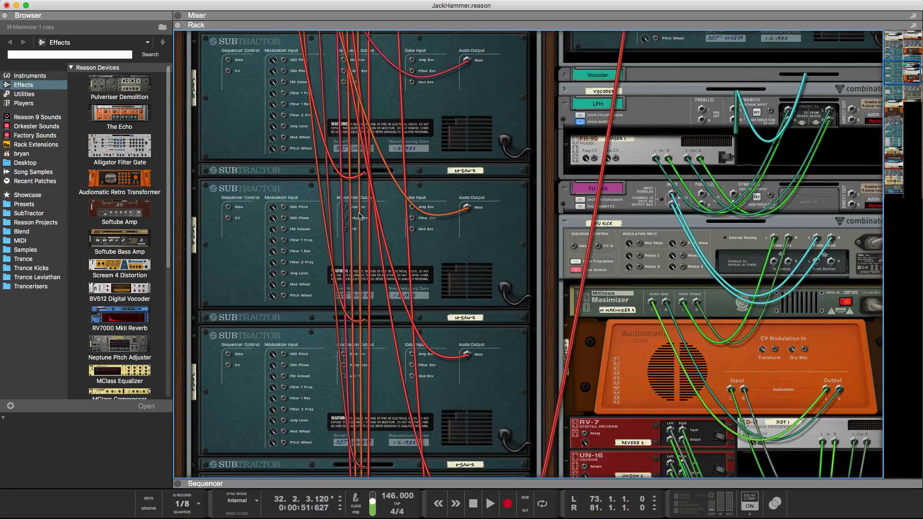
pyautogui.scroll(15, 357, 219)
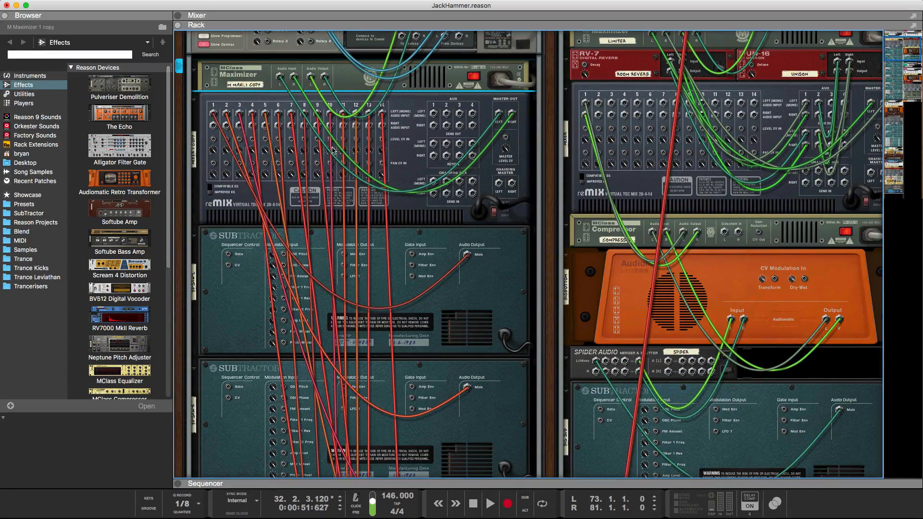
pyautogui.press('Tab')
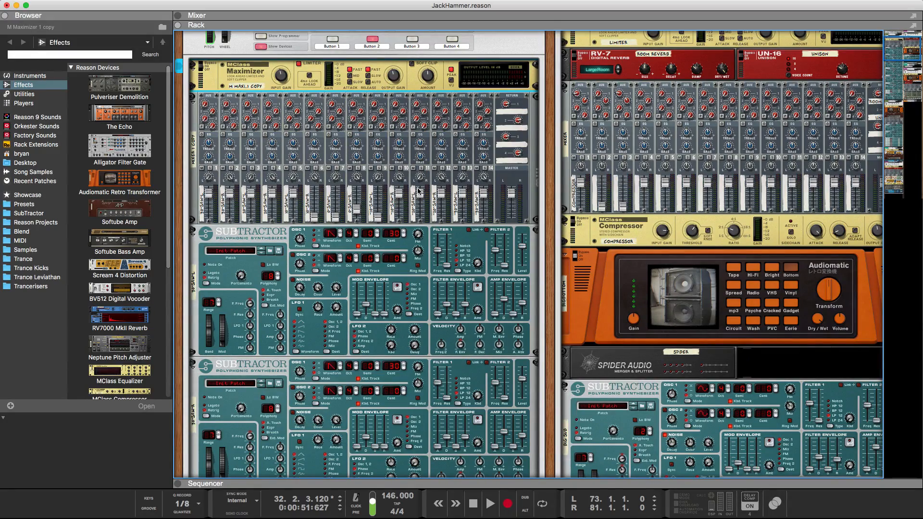
# Step: Fold up the Pluck SAW mix channel and its Killer Pluck Combinator in the rack
pyautogui.scroll(-10, 418, 191)
pyautogui.scroll(15, 410, 190)
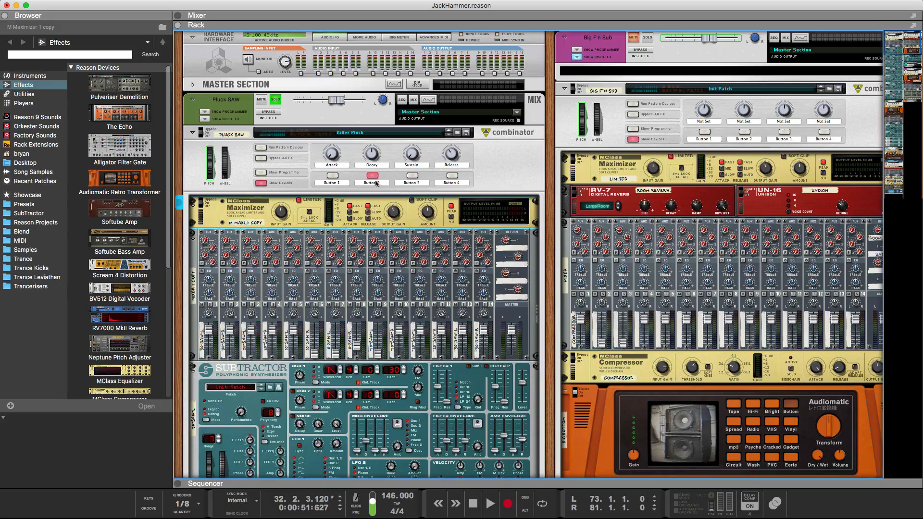
pyautogui.click(507, 166)
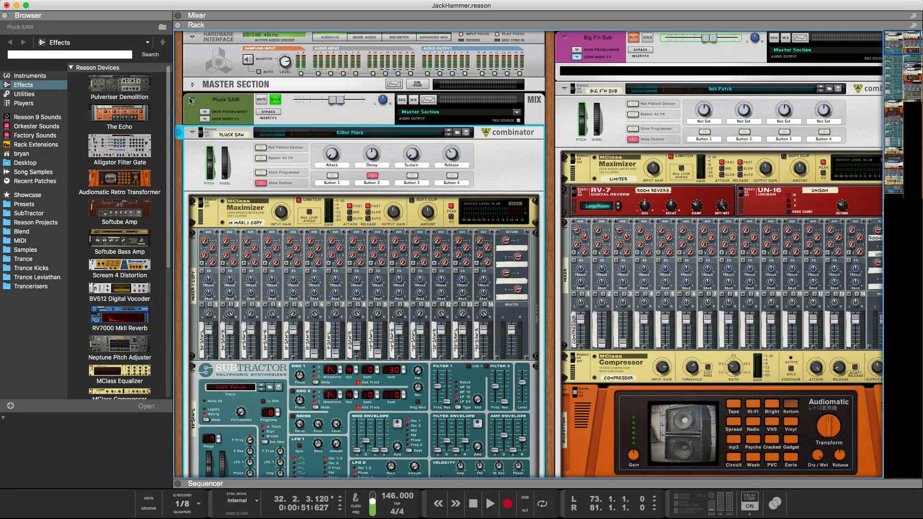
pyautogui.click(211, 102)
pyautogui.scroll(-10, 403, 179)
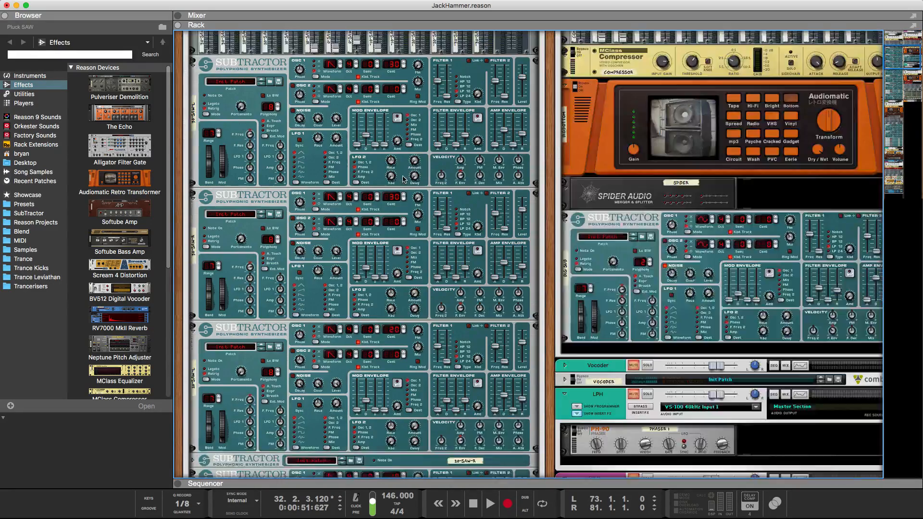
pyautogui.scroll(10, 403, 179)
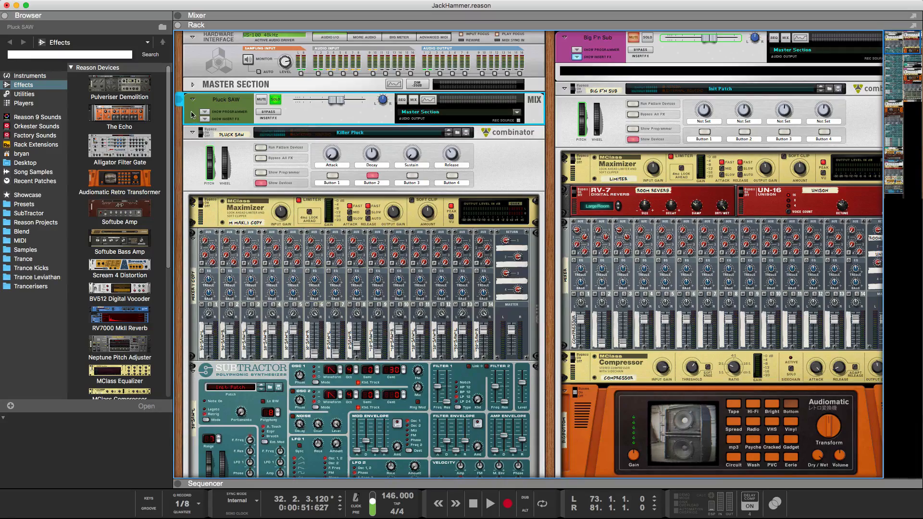
pyautogui.click(192, 99)
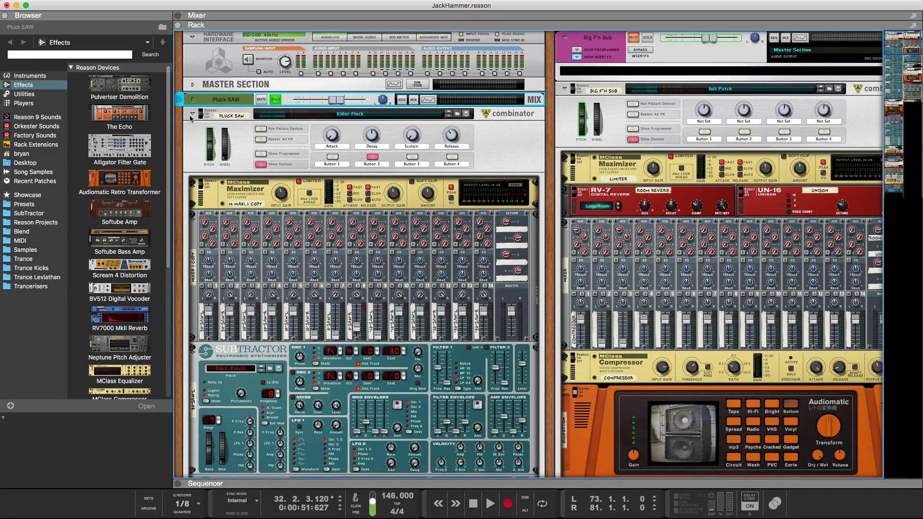
pyautogui.click(191, 115)
# Step: Select the Pad Saw channel and examine its Maximizer, Audiomatic, Softube Amp, mixer and Subtractors, including the rear cabling
pyautogui.scroll(-5, 373, 208)
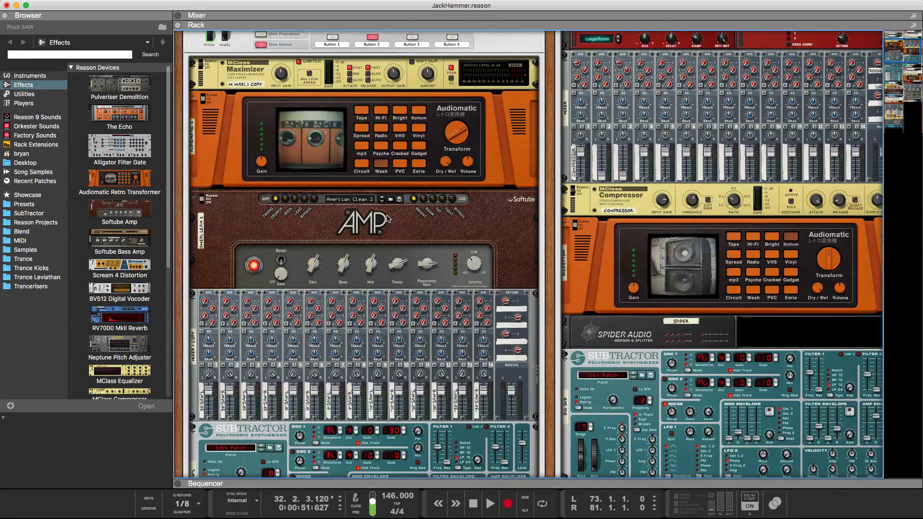
pyautogui.scroll(5, 373, 207)
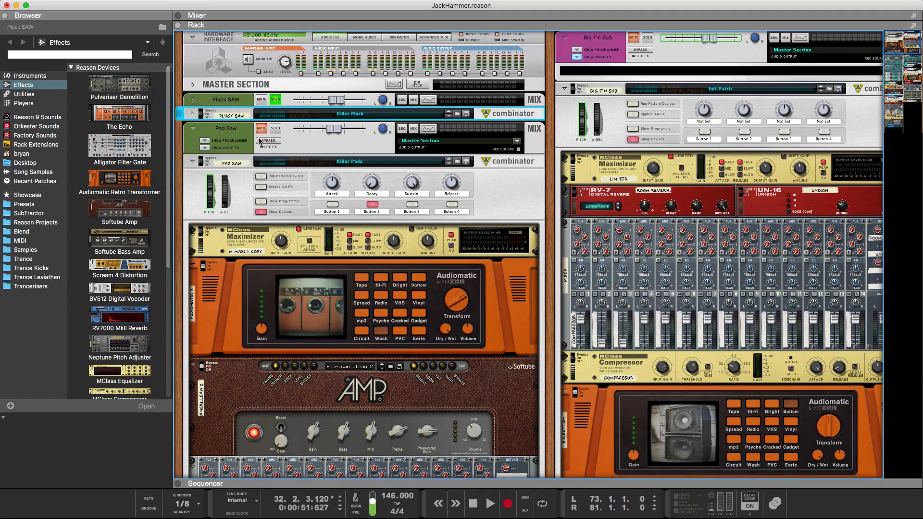
pyautogui.click(240, 130)
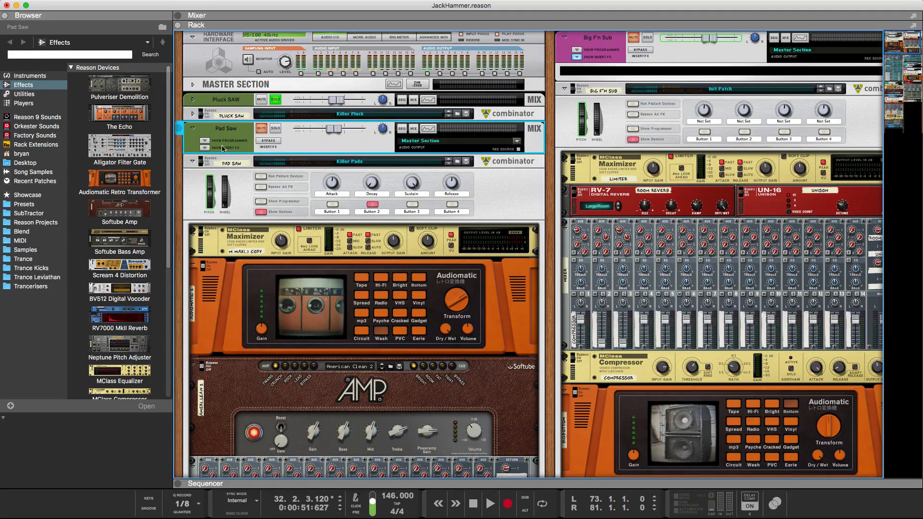
pyautogui.scroll(-5, 403, 257)
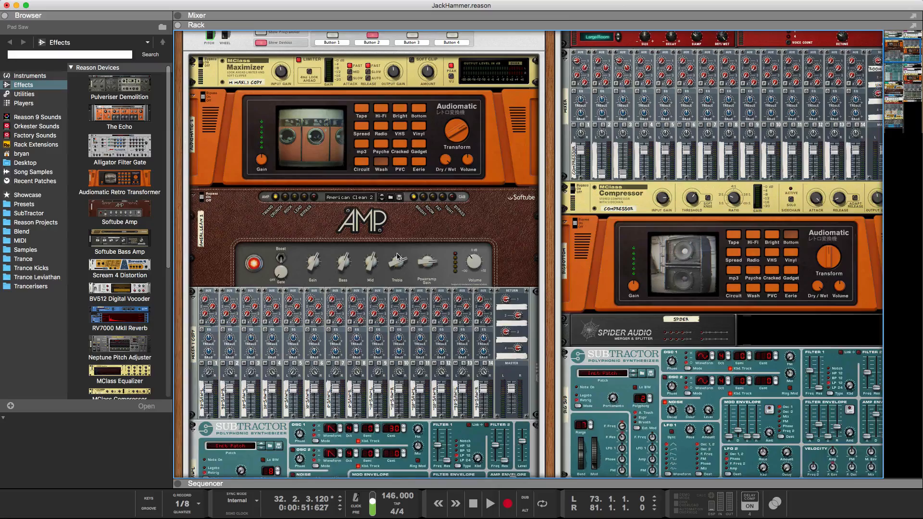
pyautogui.scroll(-10, 406, 201)
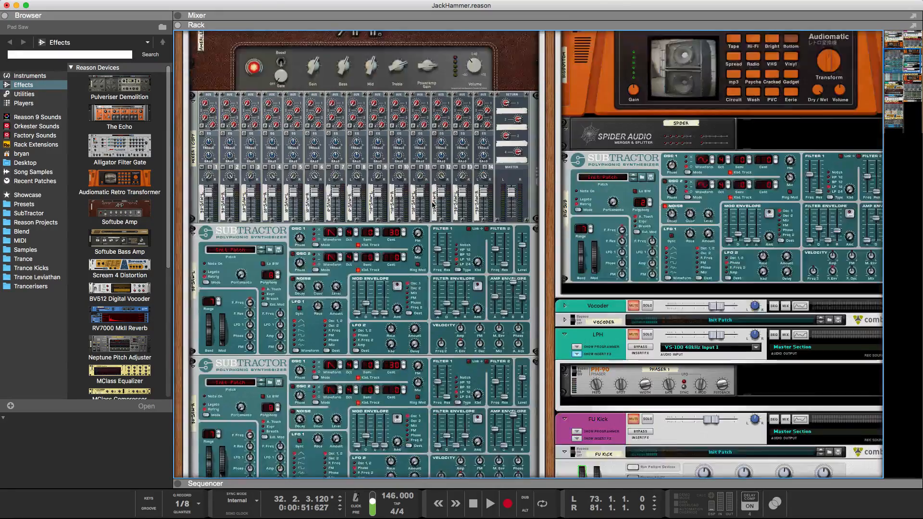
pyautogui.scroll(5, 418, 206)
pyautogui.press('Tab')
pyautogui.scroll(3, 418, 207)
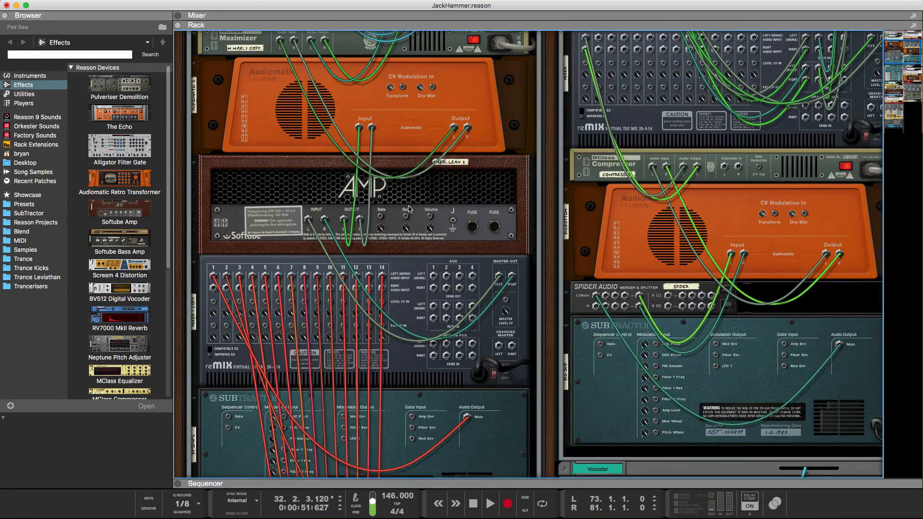
# Step: Trace the Pad Saw's rear cabling from its Subtractors through the mixer, Softube Amp, Audiomatic and Maximizer, and inspect the same devices' front panels
pyautogui.scroll(-20, 315, 294)
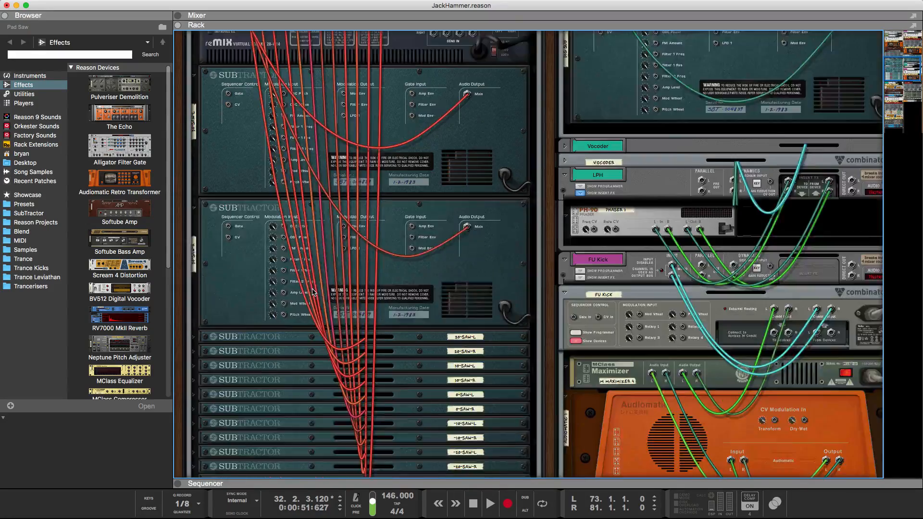
pyautogui.scroll(2, 314, 274)
pyautogui.scroll(12, 314, 272)
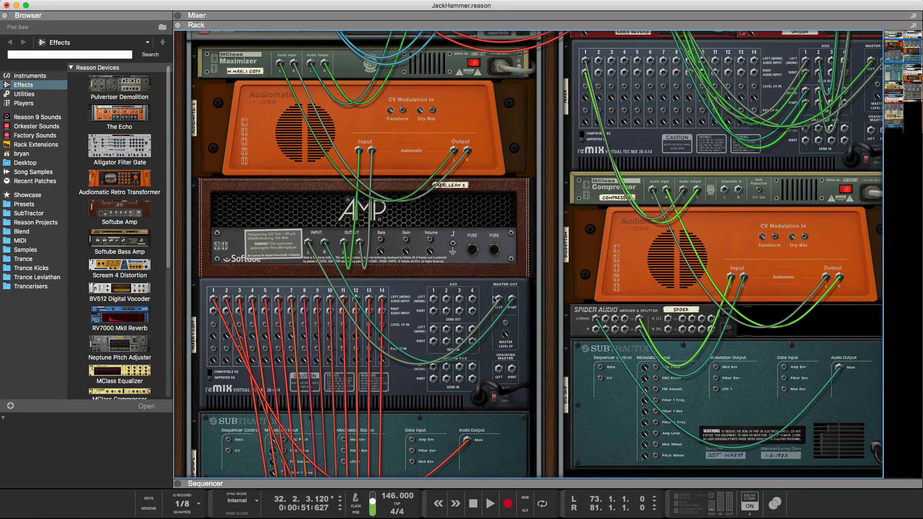
pyautogui.scroll(6, 413, 221)
pyautogui.scroll(-5, 412, 220)
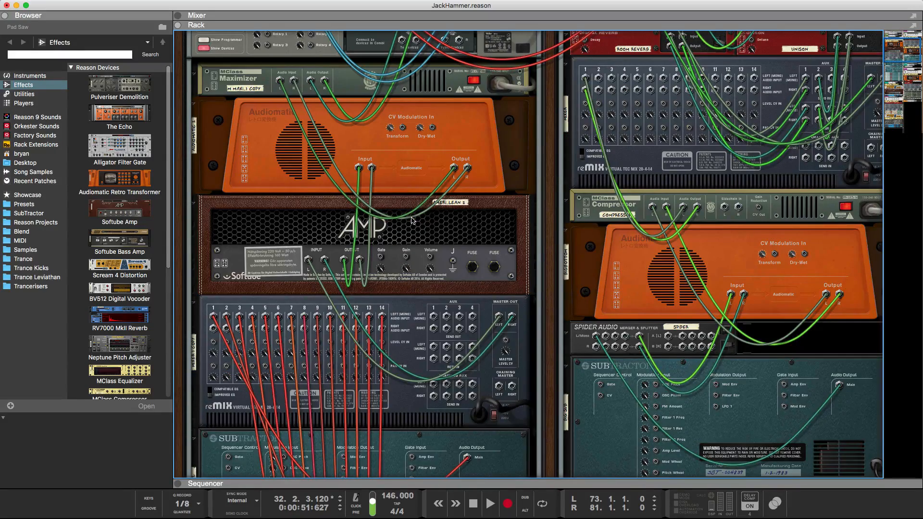
pyautogui.scroll(3, 412, 220)
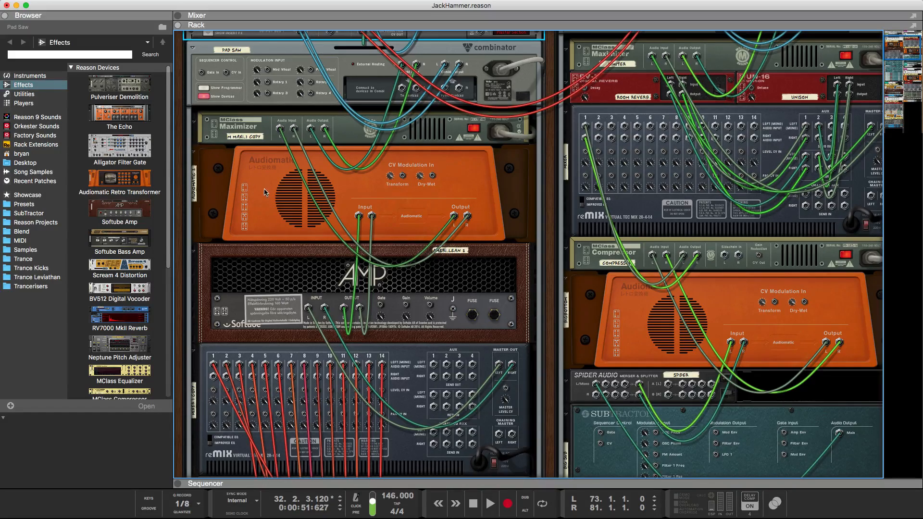
pyautogui.press('Tab')
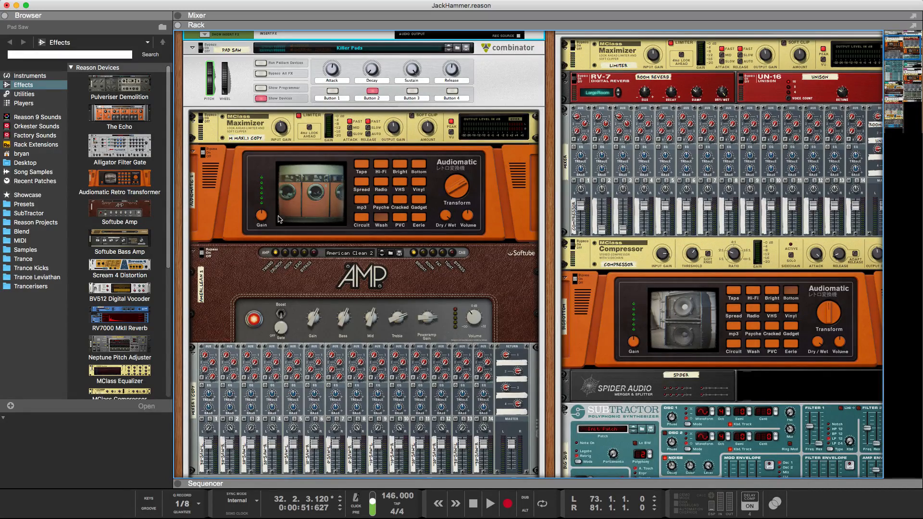
pyautogui.scroll(-5, 281, 219)
pyautogui.scroll(8, 280, 199)
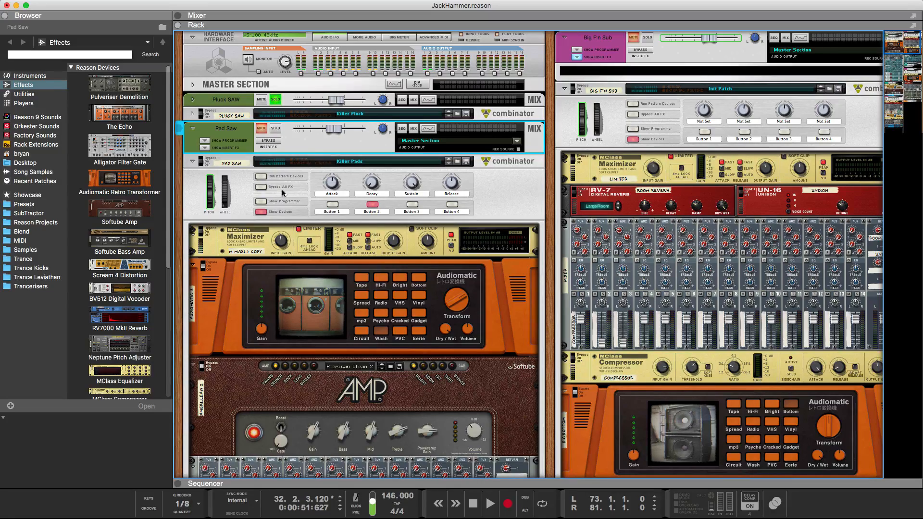
# Step: In the main mixer, take the Pluck SAW channel off solo and solo the Pad Saw channel
pyautogui.click(233, 16)
pyautogui.click(581, 343)
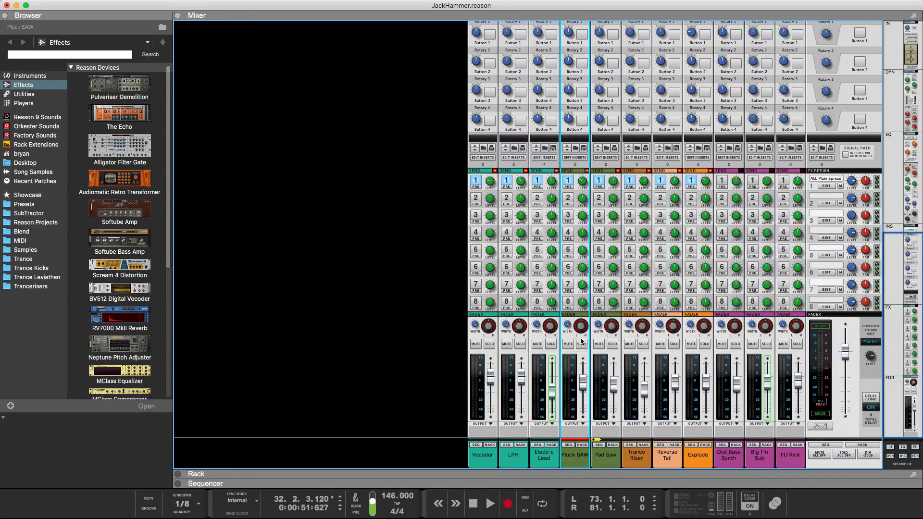
pyautogui.click(613, 344)
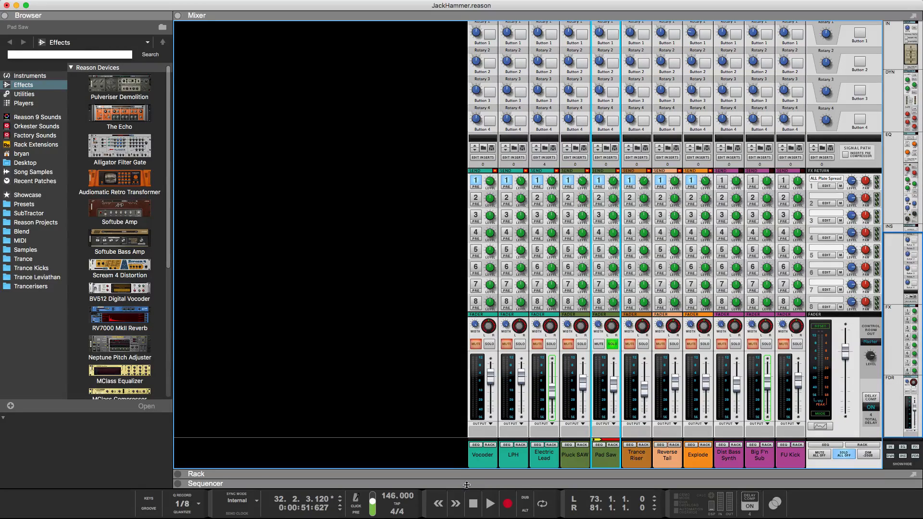
# Step: Return to the rack's front side and look over the Pad Saw's Audiomatic, Softube Amp, mixer and first Subtractors
pyautogui.click(469, 475)
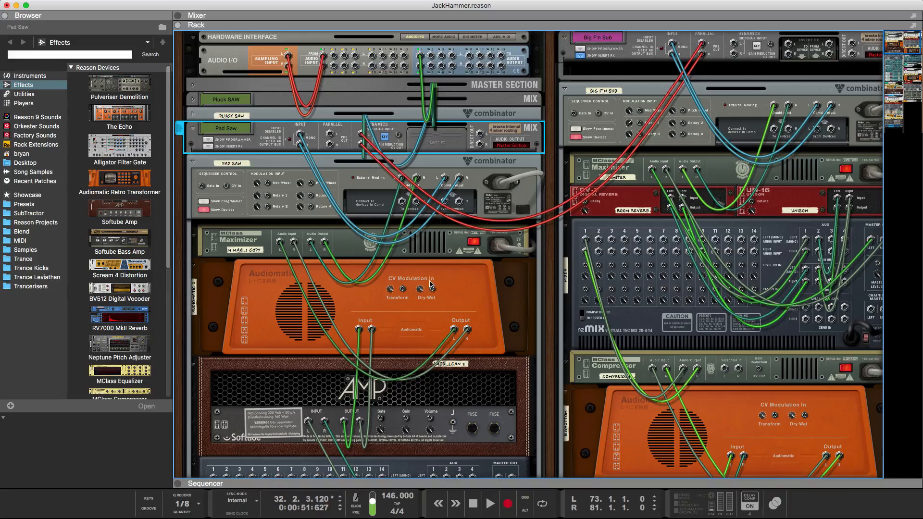
pyautogui.press('Tab')
pyautogui.scroll(-5, 423, 312)
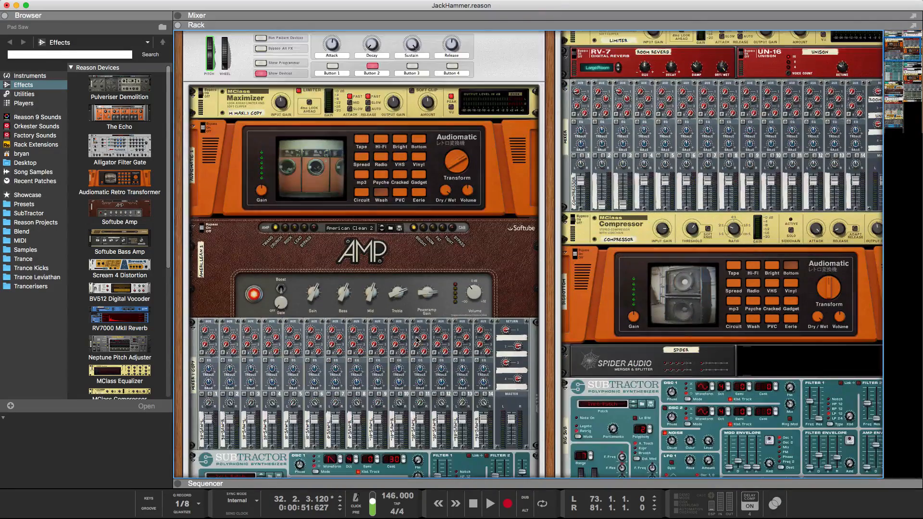
pyautogui.scroll(-3, 419, 335)
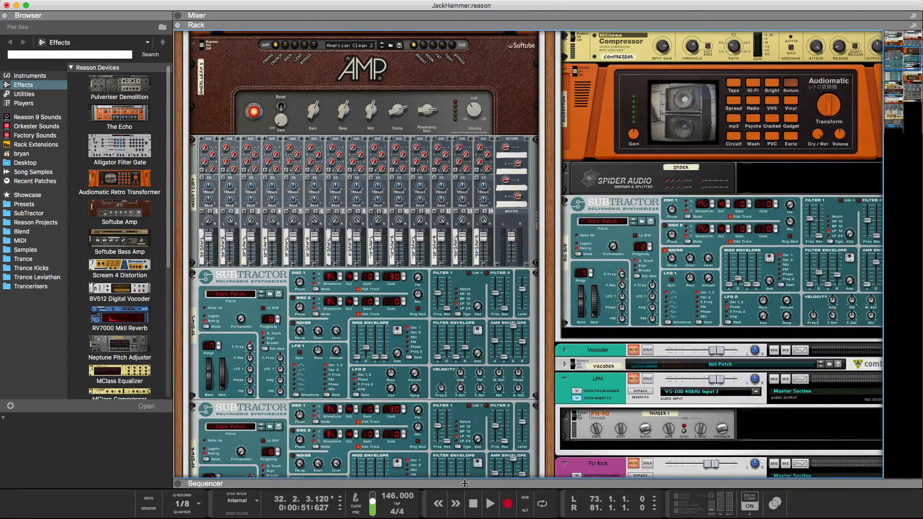
# Step: Listen to the soloed Pad Saw in the sequencer from bar 9 to about bar 25, then stop playback
pyautogui.click(464, 484)
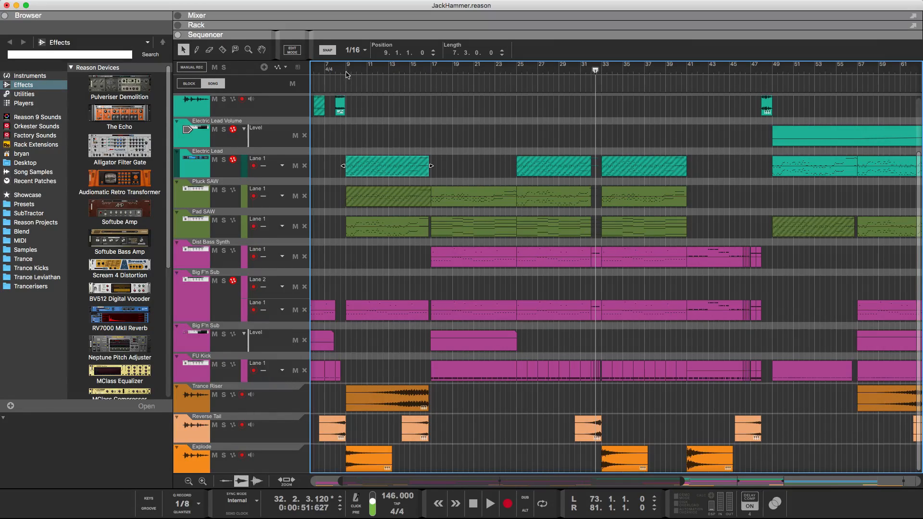
pyautogui.click(345, 73)
pyautogui.press('space')
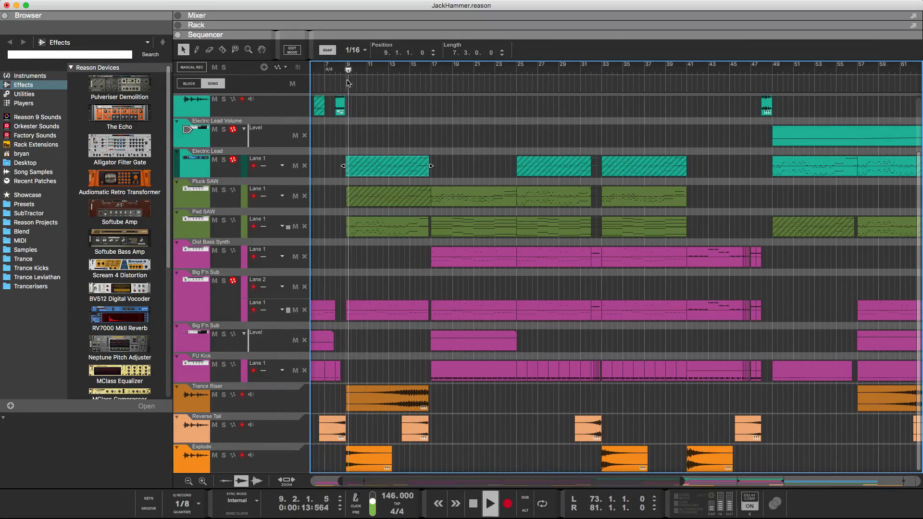
pyautogui.scroll(1, 414, 164)
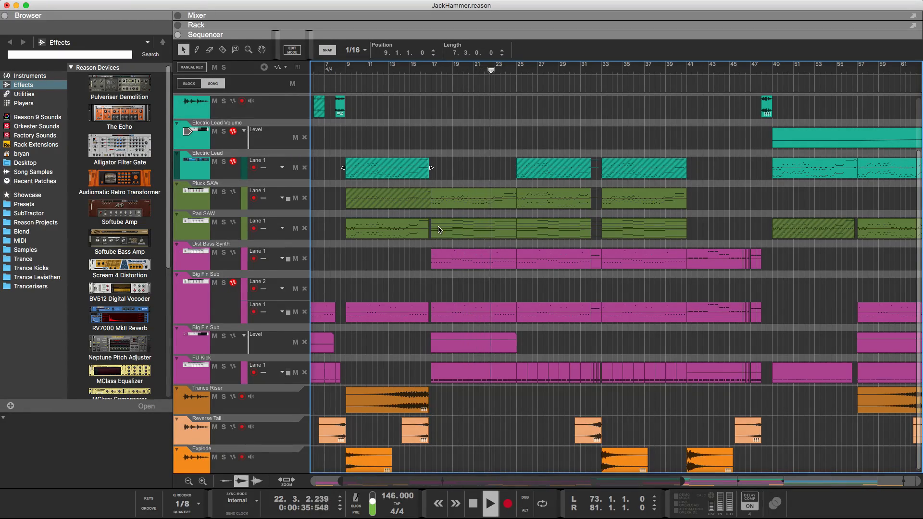
pyautogui.scroll(-1, 477, 232)
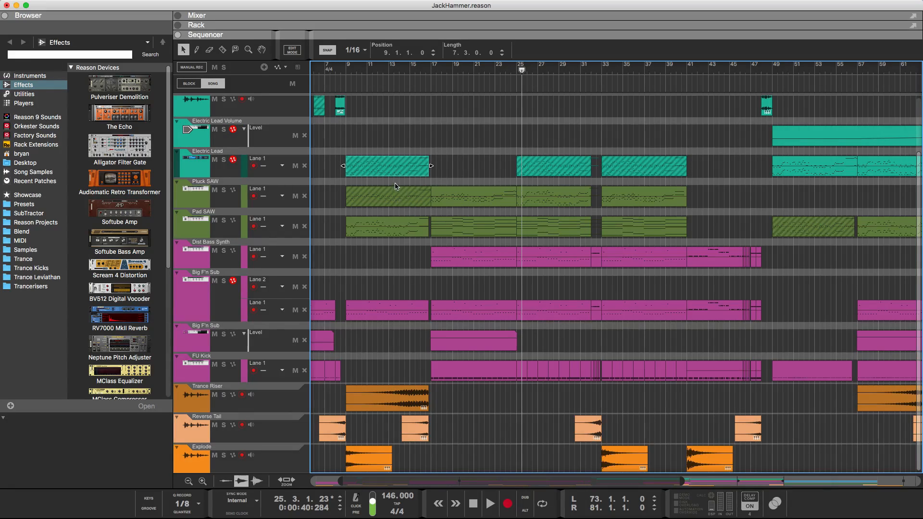
# Step: Examine the Pad Saw Combinator in the rack, from its Killer Pads controls and effects to the mixer and detuned Subtractors
pyautogui.click(287, 24)
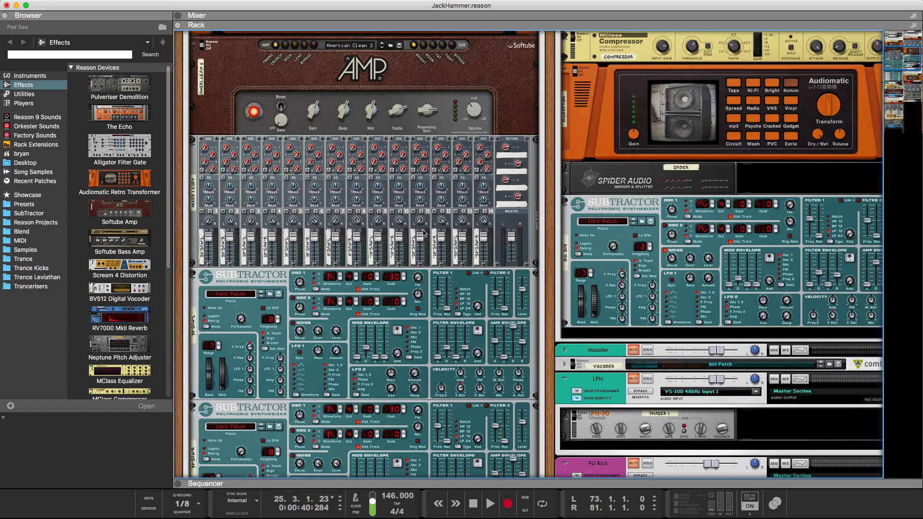
pyautogui.scroll(-15, 425, 229)
pyautogui.scroll(14, 425, 230)
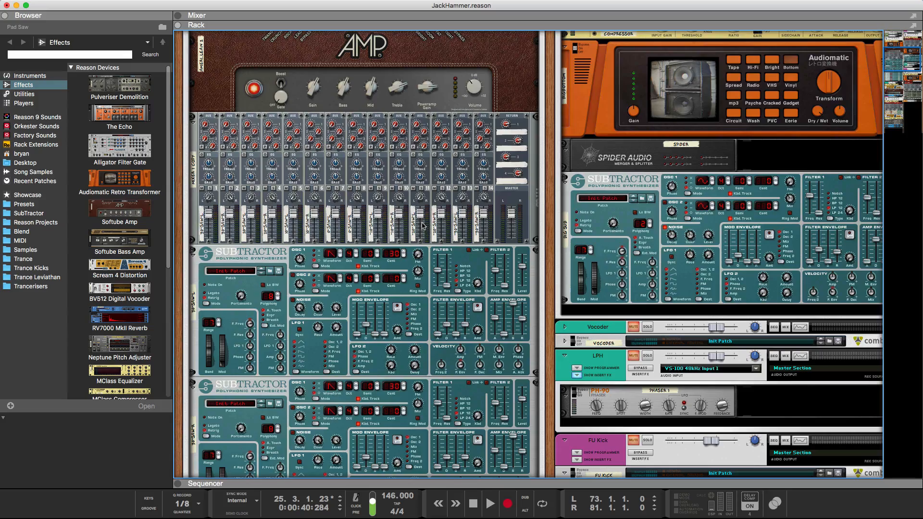
pyautogui.scroll(8, 424, 226)
pyautogui.scroll(-12, 386, 350)
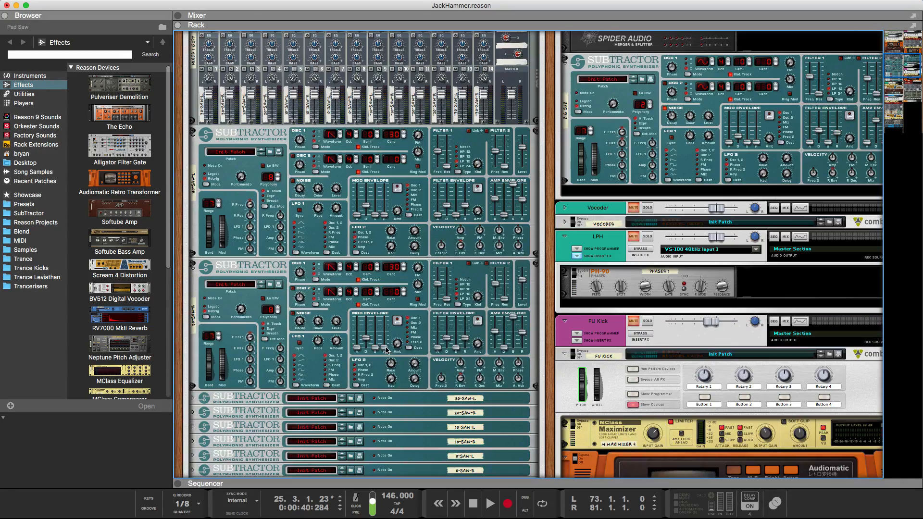
pyautogui.scroll(20, 517, 122)
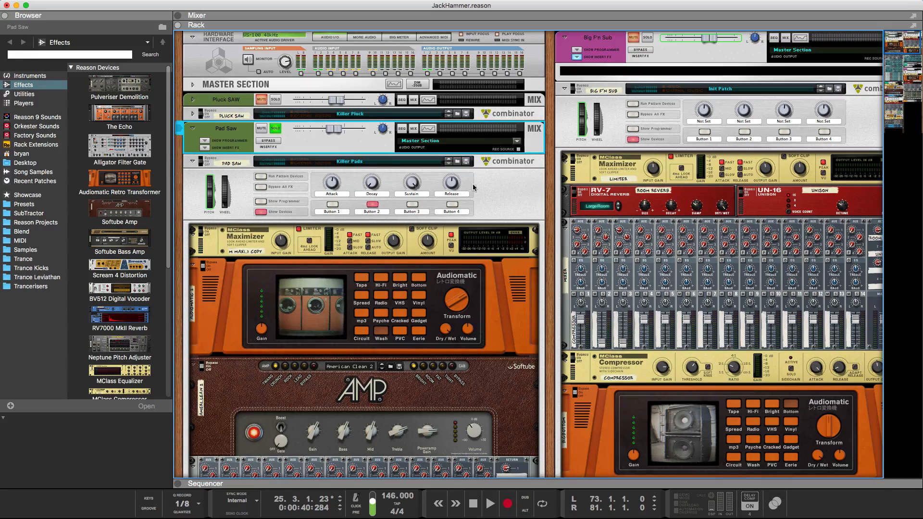
pyautogui.scroll(-5, 498, 240)
pyautogui.scroll(-6, 523, 316)
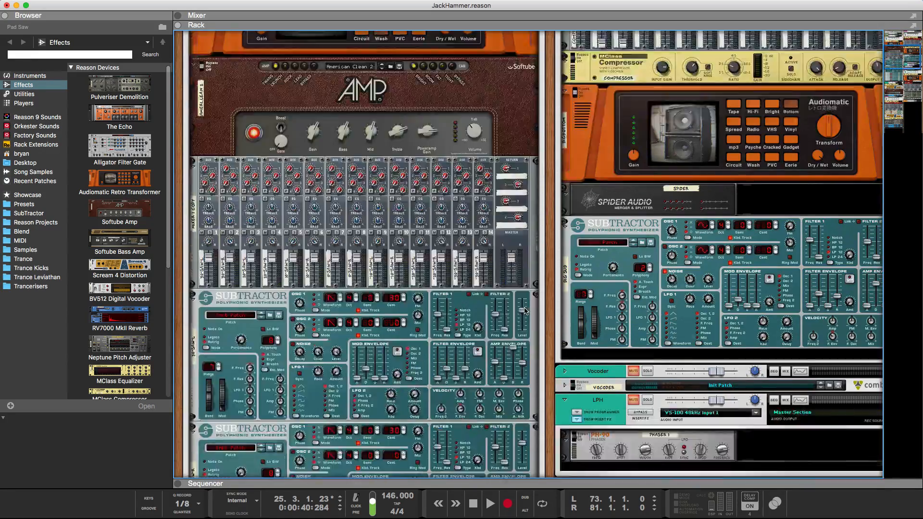
pyautogui.scroll(11, 425, 177)
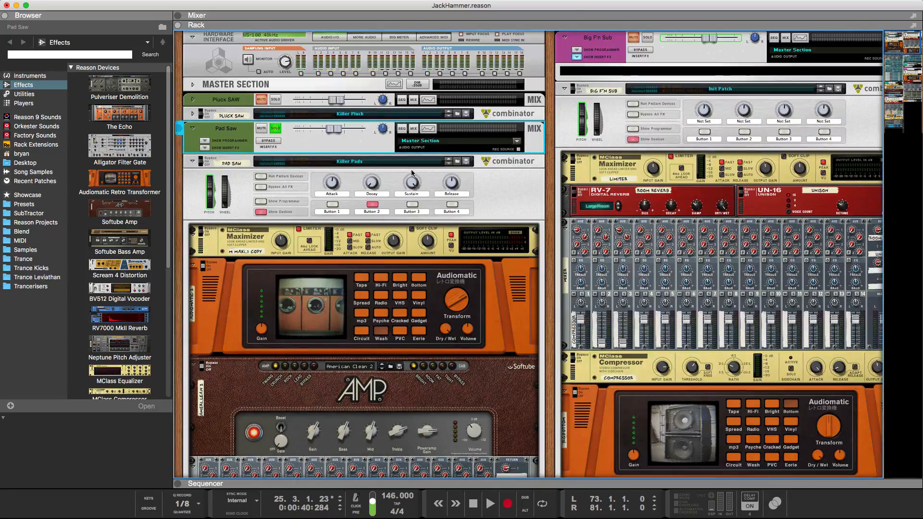
# Step: Fold up the Pad Saw mix channel and look over the Maximizer, Audiomatic and Softube Amp below its Combinator
pyautogui.click(193, 129)
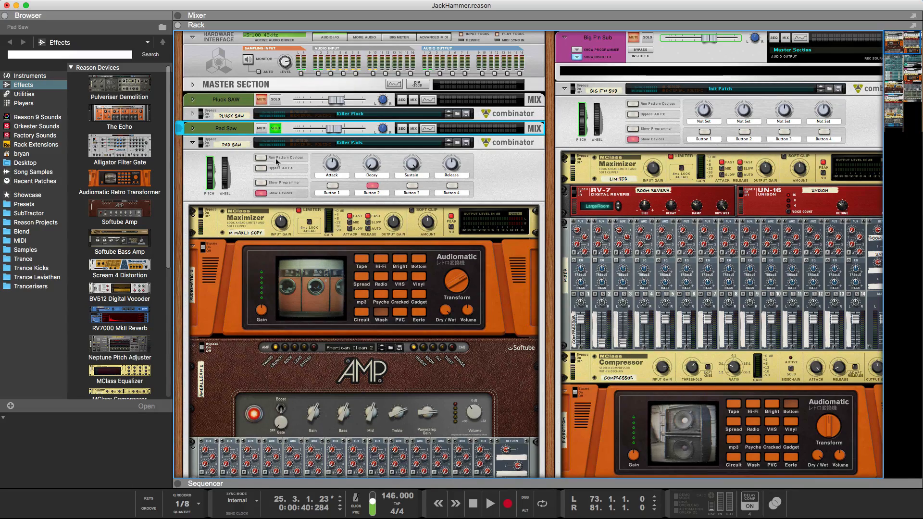
pyautogui.scroll(-1, 414, 189)
pyautogui.scroll(-1, 408, 188)
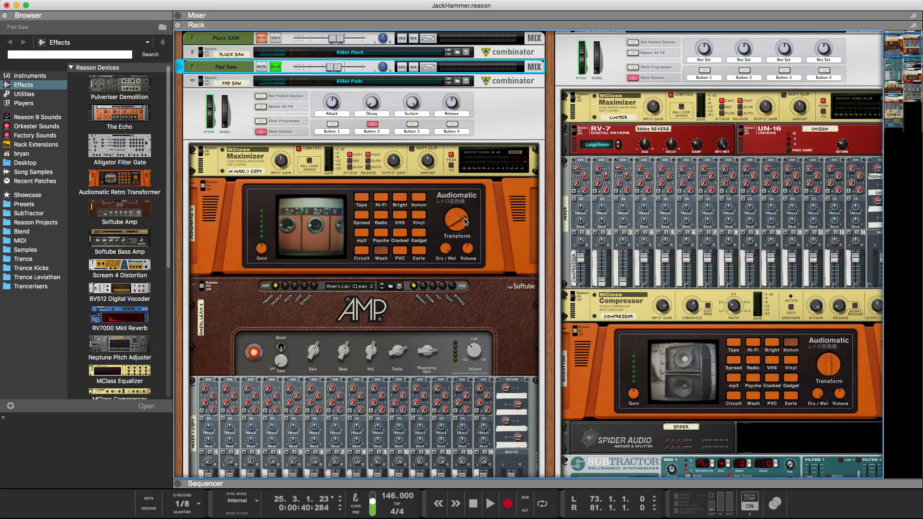
pyautogui.scroll(2, 392, 236)
# Step: Examine the Pad Saw's expanded and folded Subtractors, and survey the rest of the rack down to the Pulveriser and ID8 bass devices
pyautogui.scroll(-15, 330, 217)
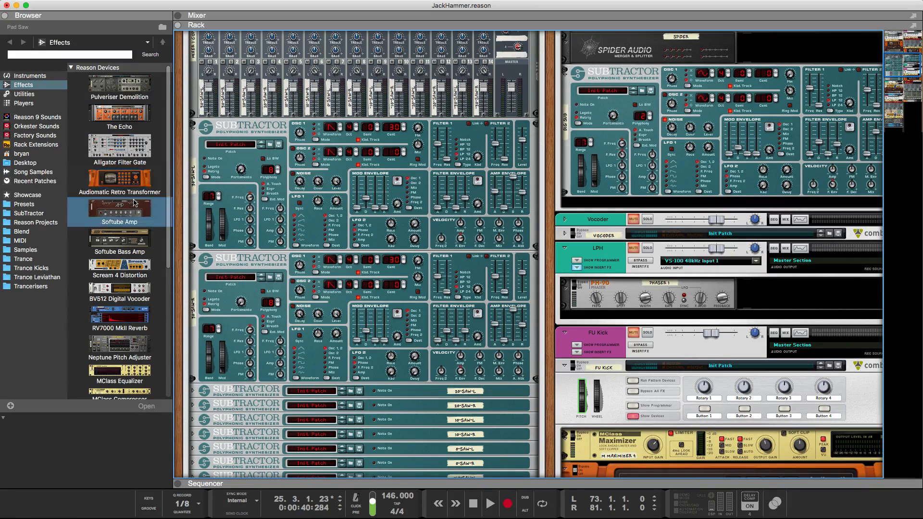
pyautogui.scroll(-10, 370, 202)
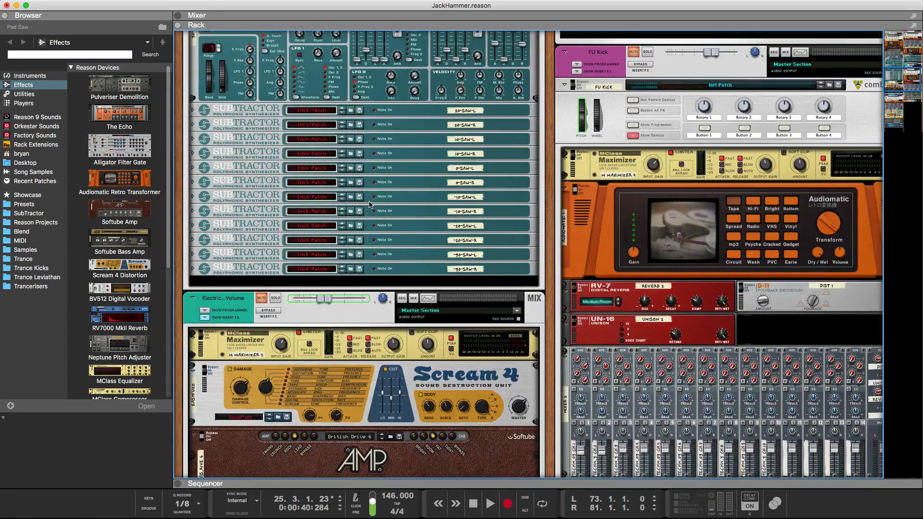
pyautogui.scroll(11, 370, 202)
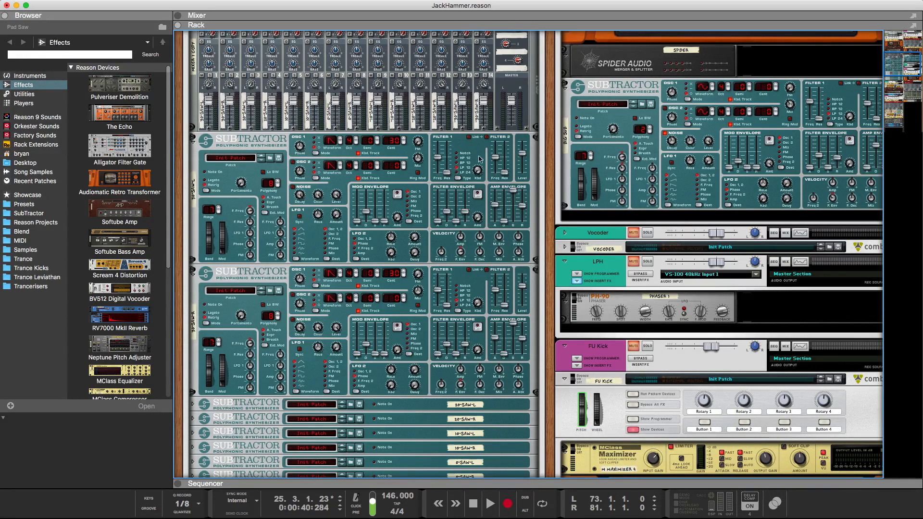
pyautogui.scroll(-15, 544, 188)
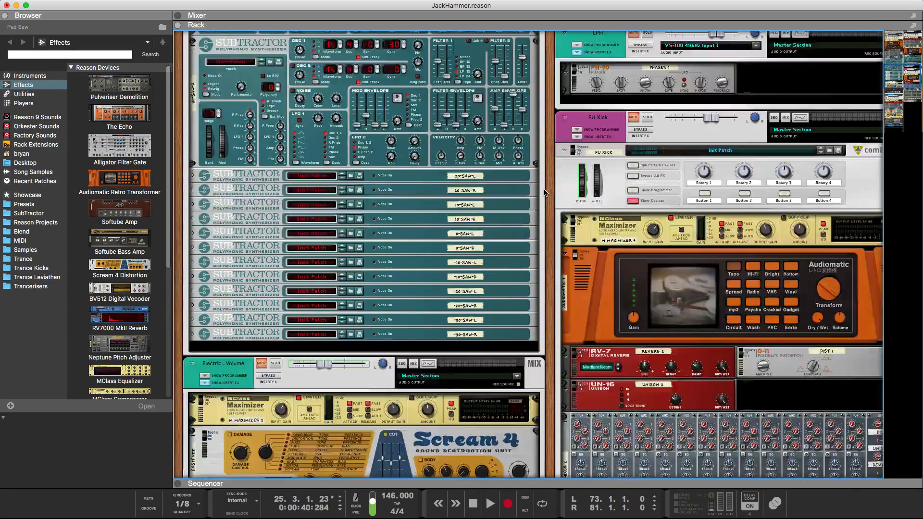
pyautogui.scroll(-10, 545, 192)
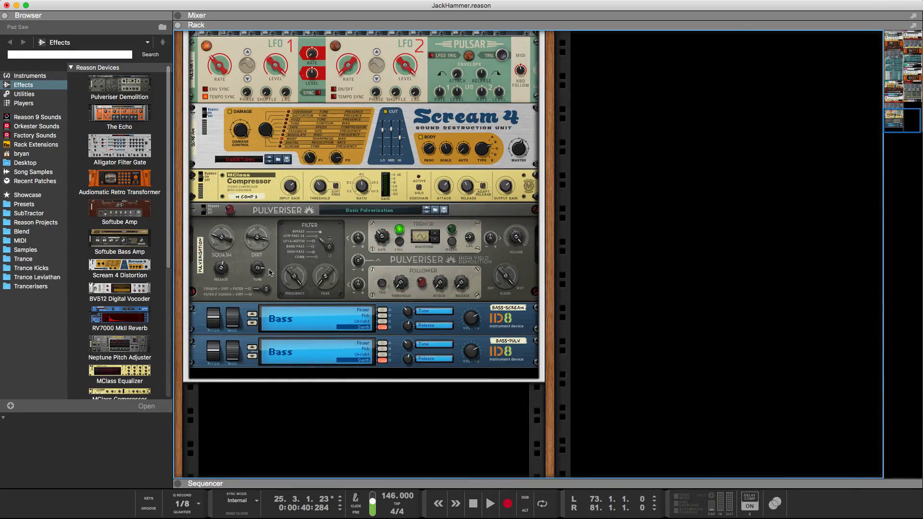
pyautogui.scroll(10, 450, 294)
pyautogui.scroll(15, 450, 294)
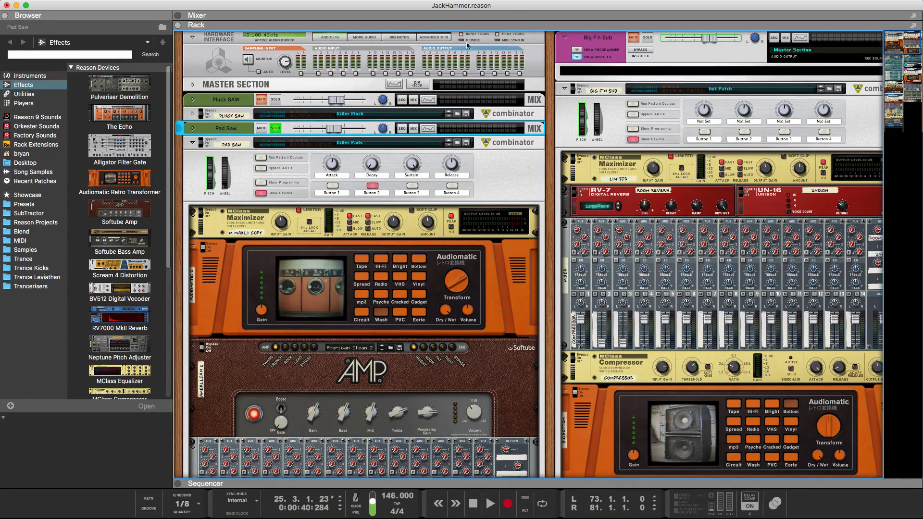
# Step: Compare the Pad Saw's effects and Subtractors with the Electric Lead's Maximizer, Scream 4 and British Drive Softube Amp
pyautogui.scroll(-10, 532, 164)
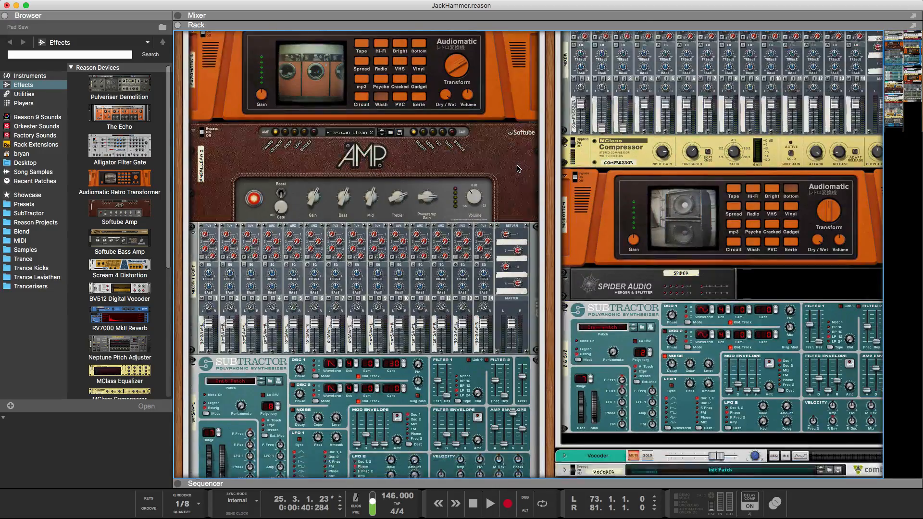
pyautogui.scroll(10, 518, 167)
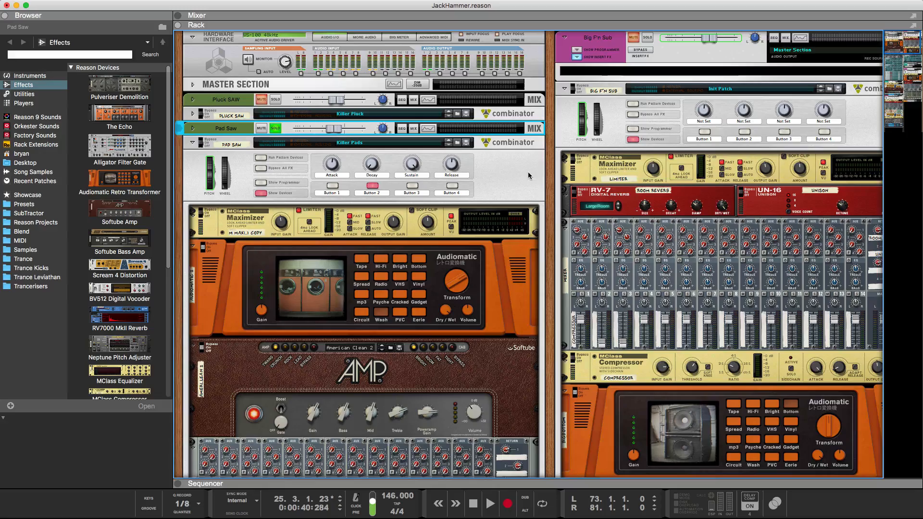
pyautogui.scroll(-15, 503, 172)
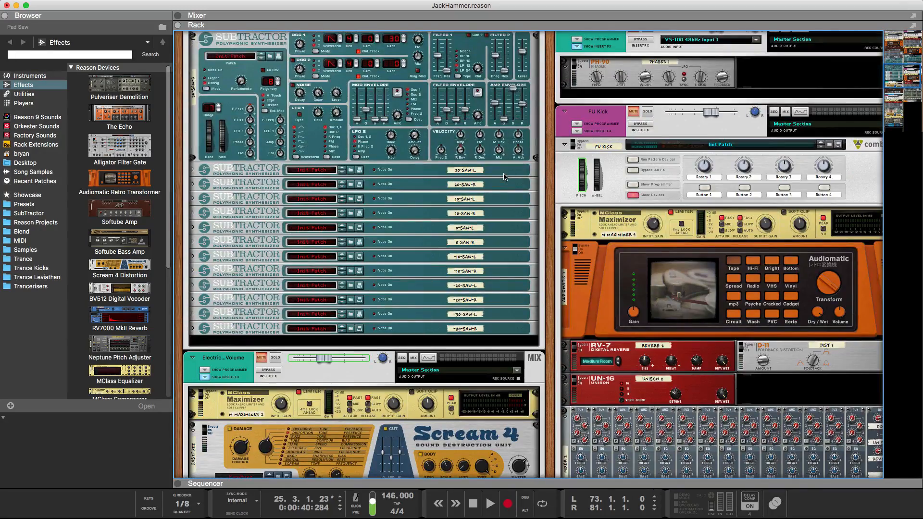
pyautogui.scroll(-15, 503, 176)
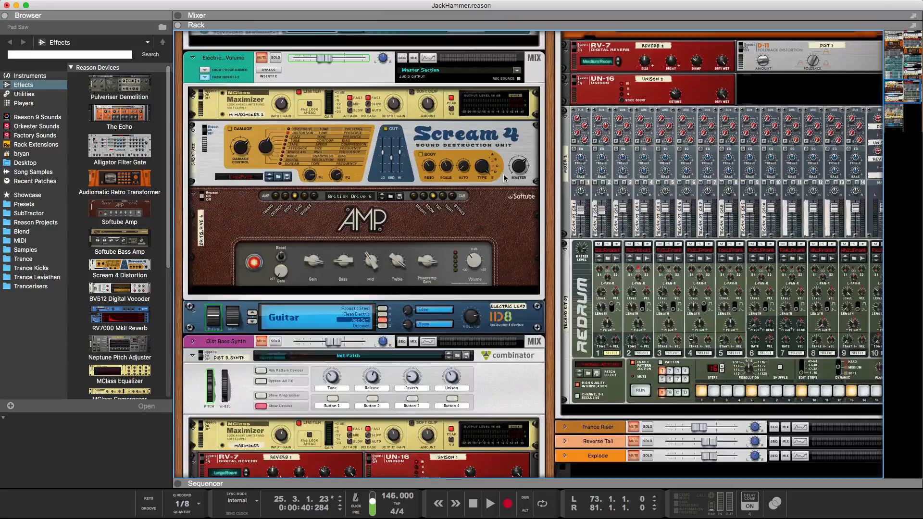
pyautogui.scroll(6, 504, 178)
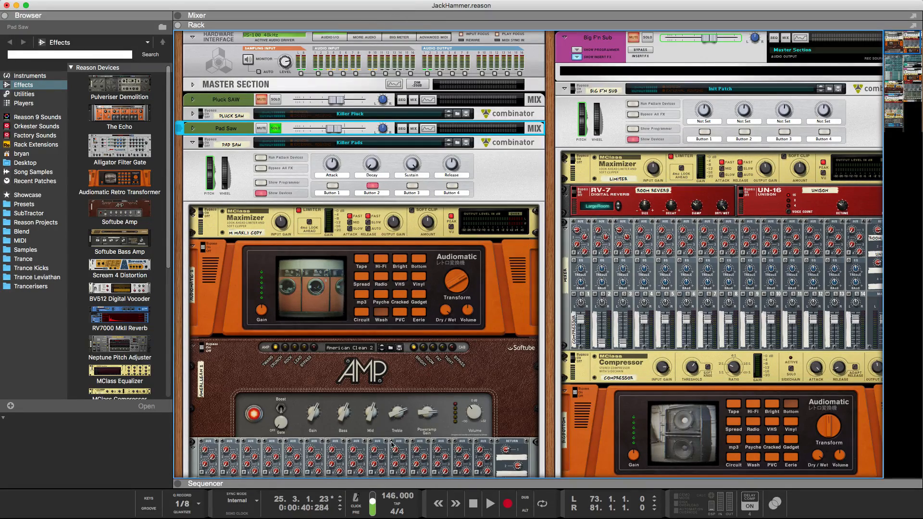
# Step: Play the soloed Pad Saw in the sequencer from about bar 17
pyautogui.press('F7')
pyautogui.click(434, 79)
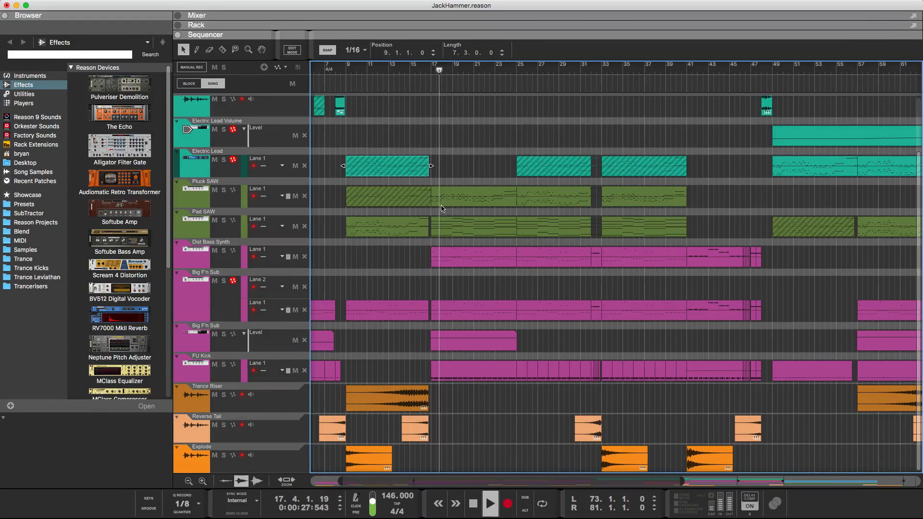